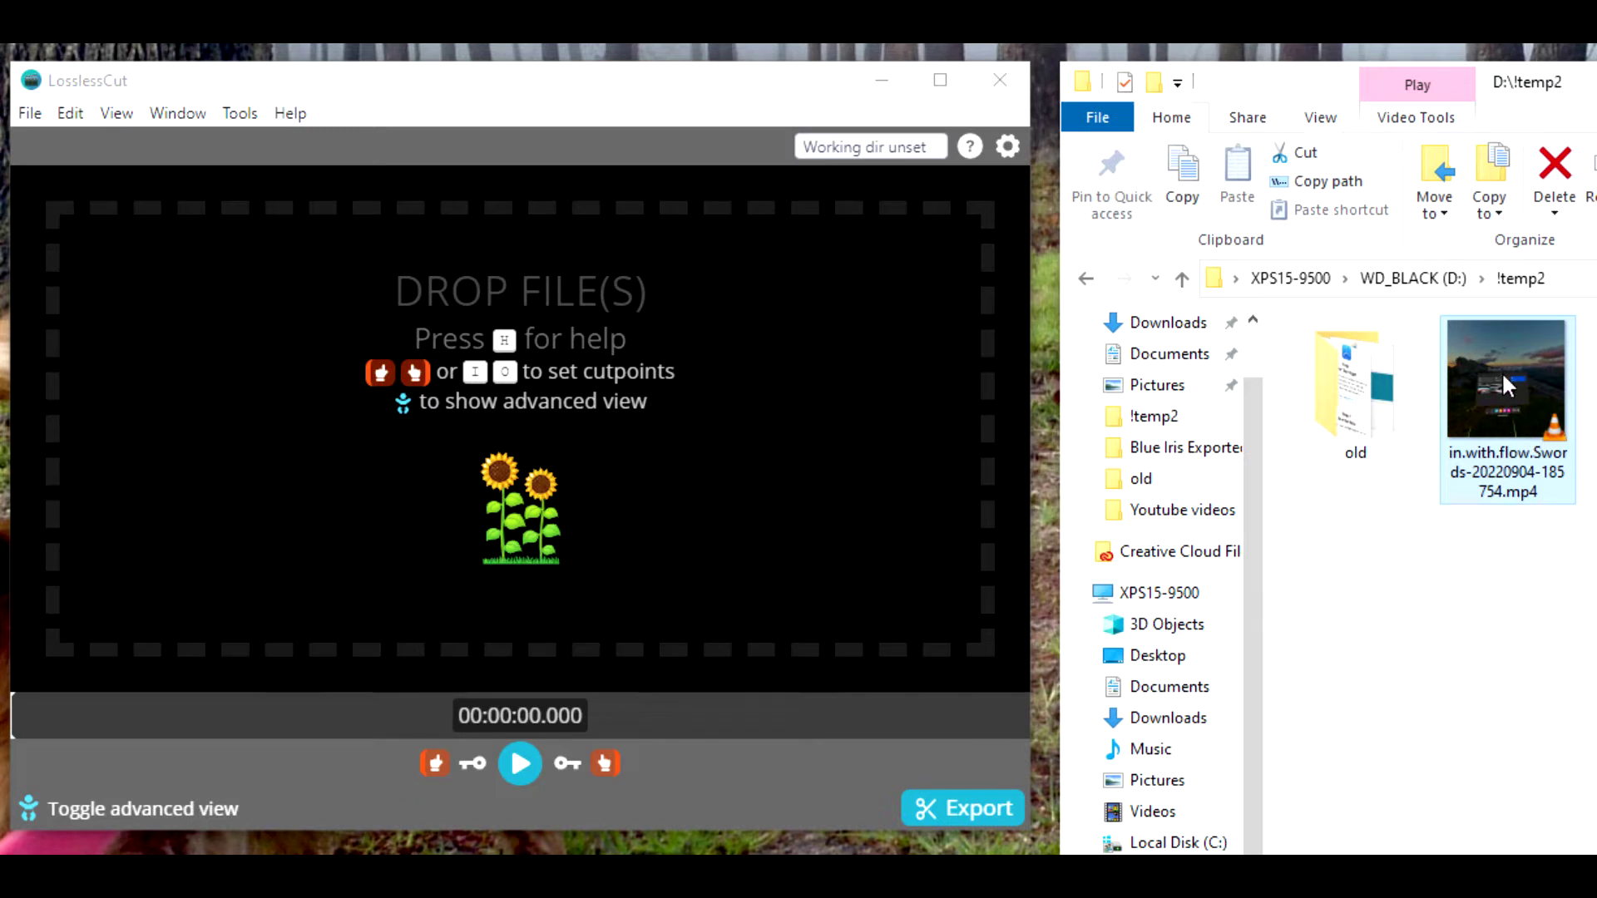
Step: Load in.with.flow.Swords-20220904-185754.mp4 into LosslessCut and check the Help > About version info
drag(1500, 371, 378, 454)
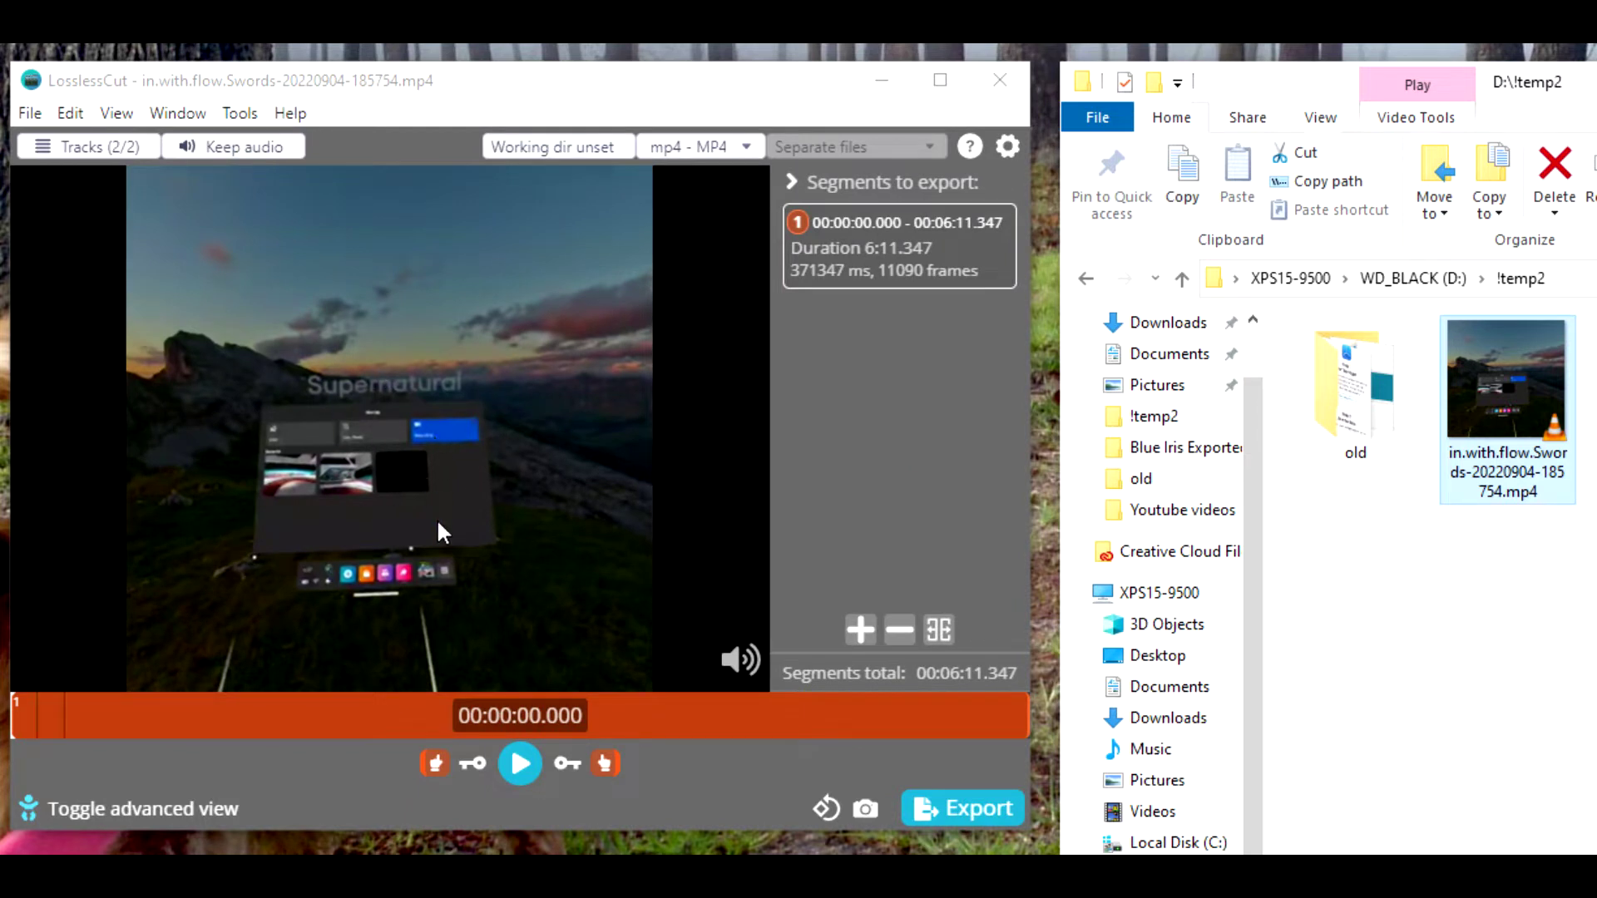
click(240, 112)
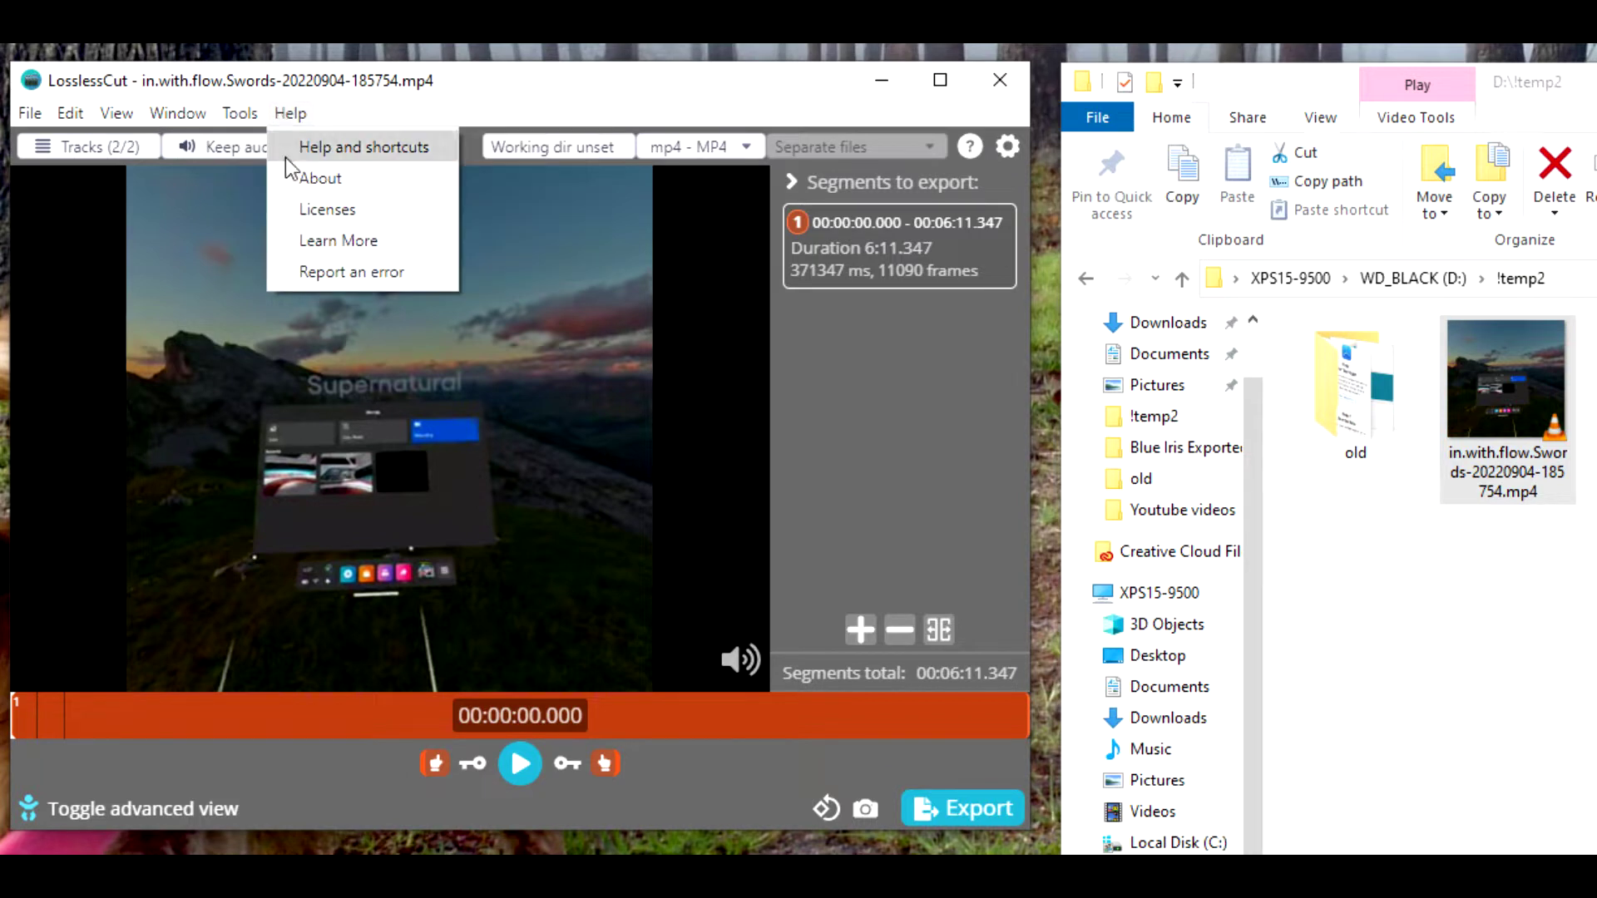
click(293, 182)
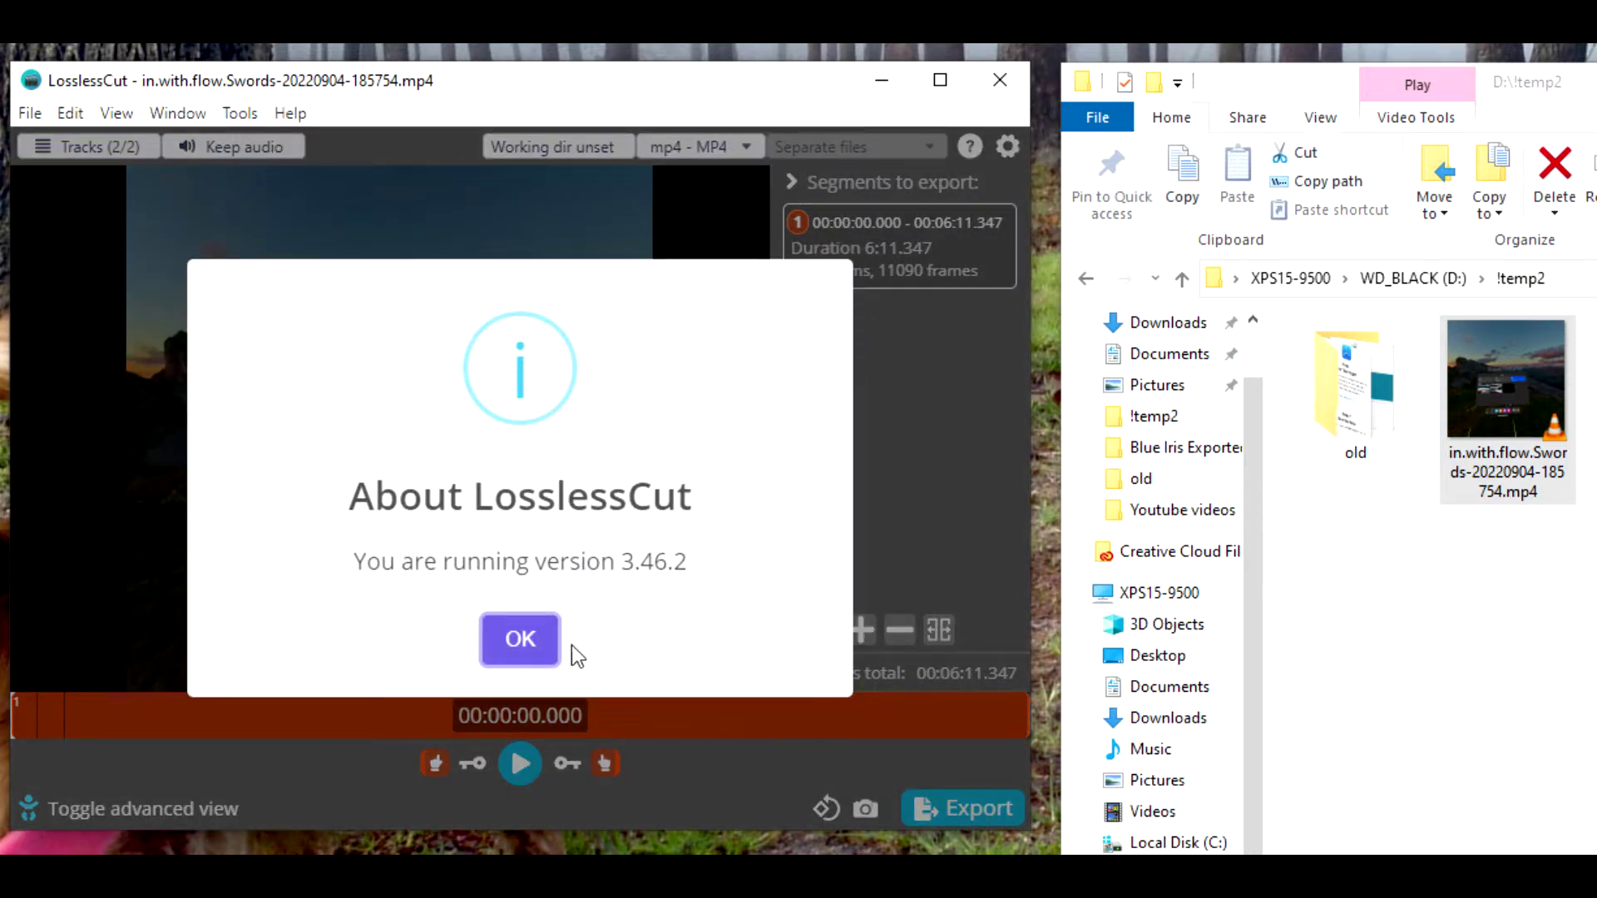
click(520, 641)
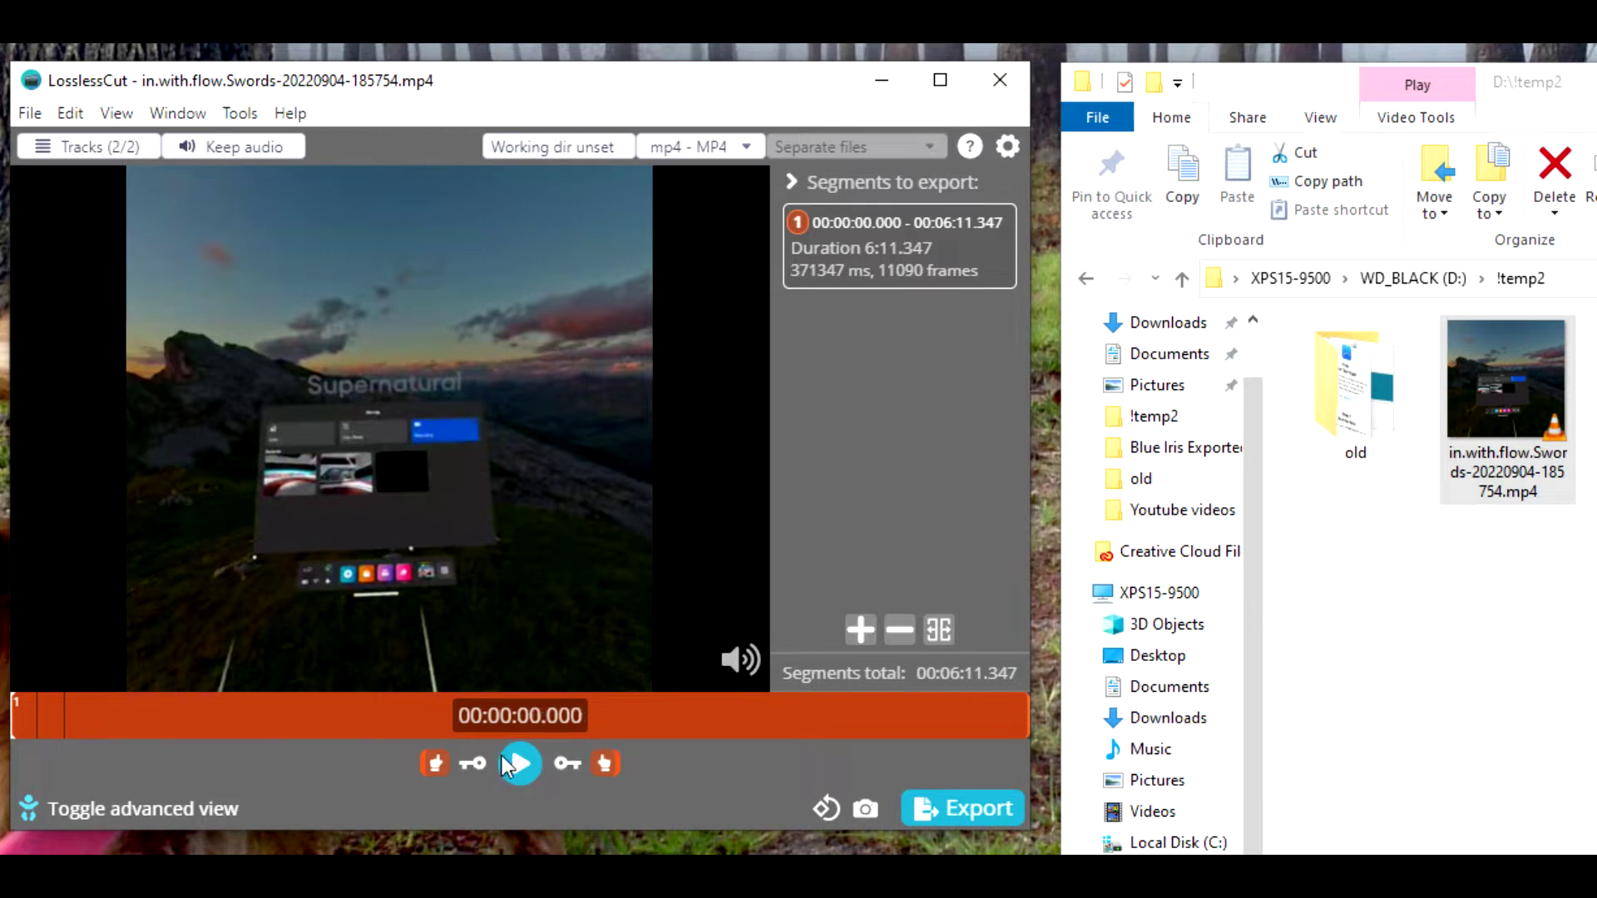
Step: Play and scrub the Swords recording, pausing at about 1:22 where the kept part begins
click(519, 763)
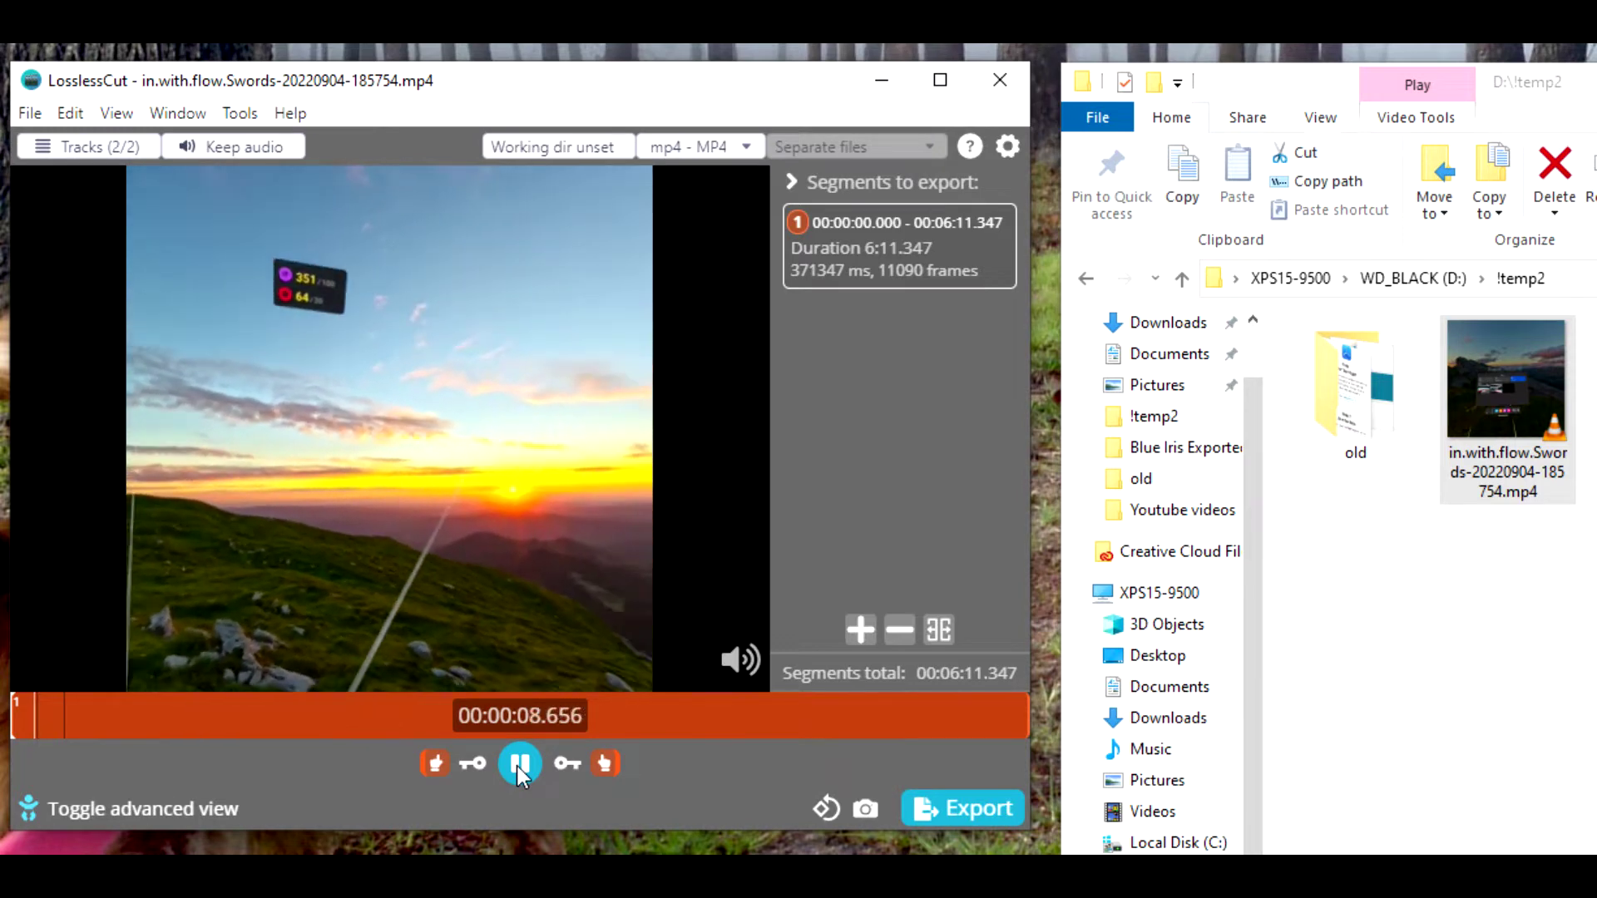
click(517, 765)
mouse_move(33, 707)
mouse_down()
mouse_move(311, 715)
mouse_move(238, 715)
mouse_move(197, 737)
mouse_move(193, 706)
mouse_move(183, 727)
mouse_move(205, 703)
mouse_move(216, 713)
mouse_up()
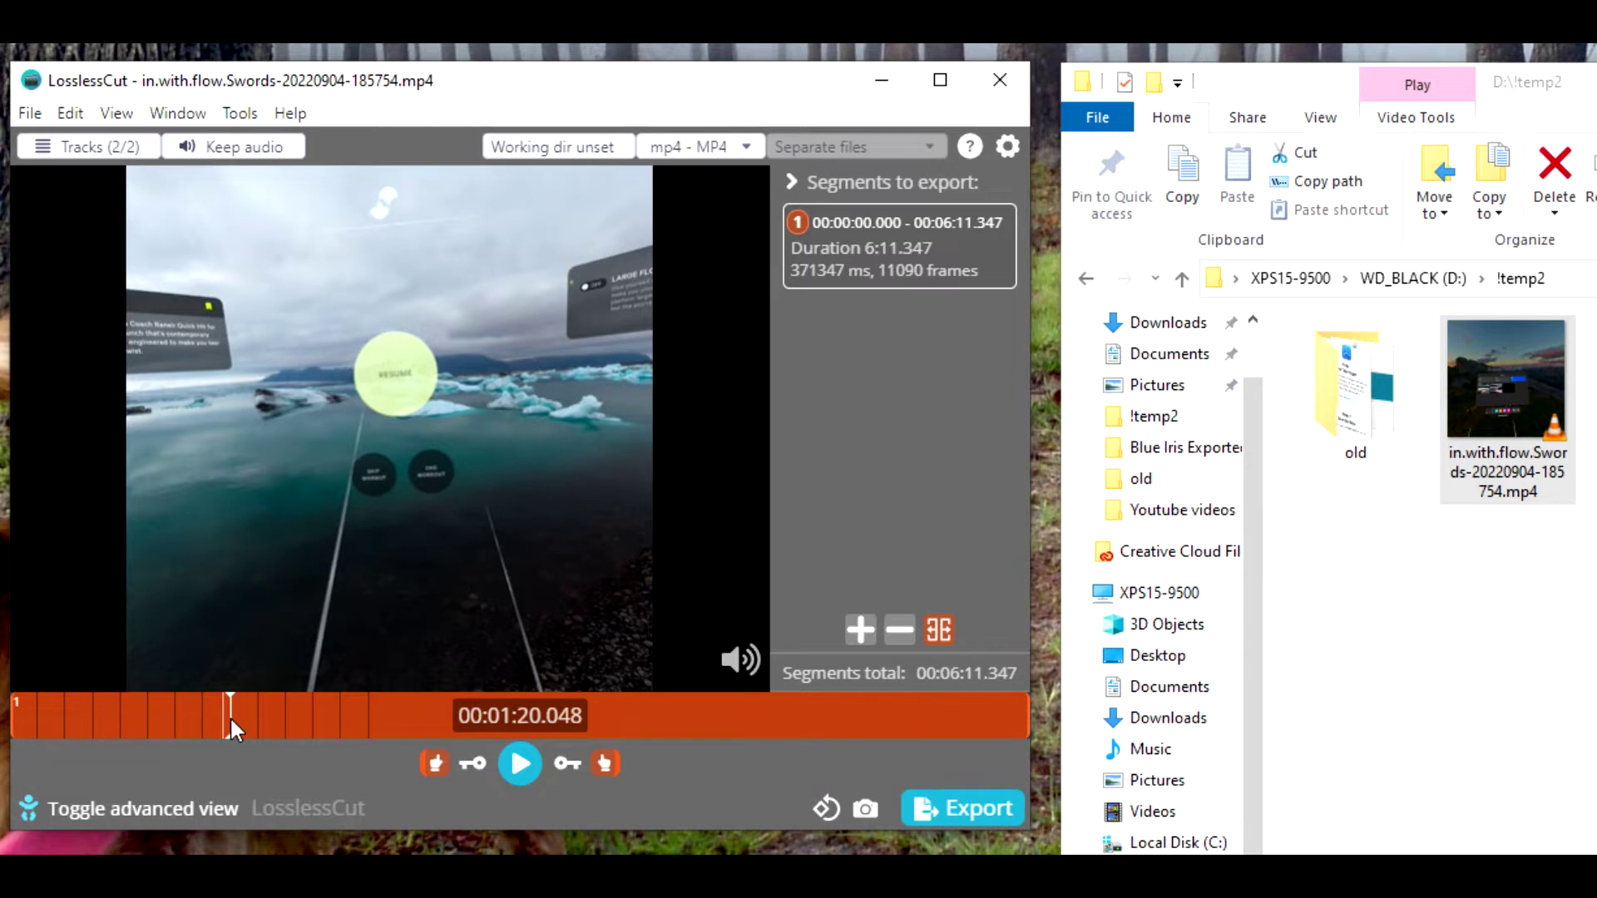
click(229, 717)
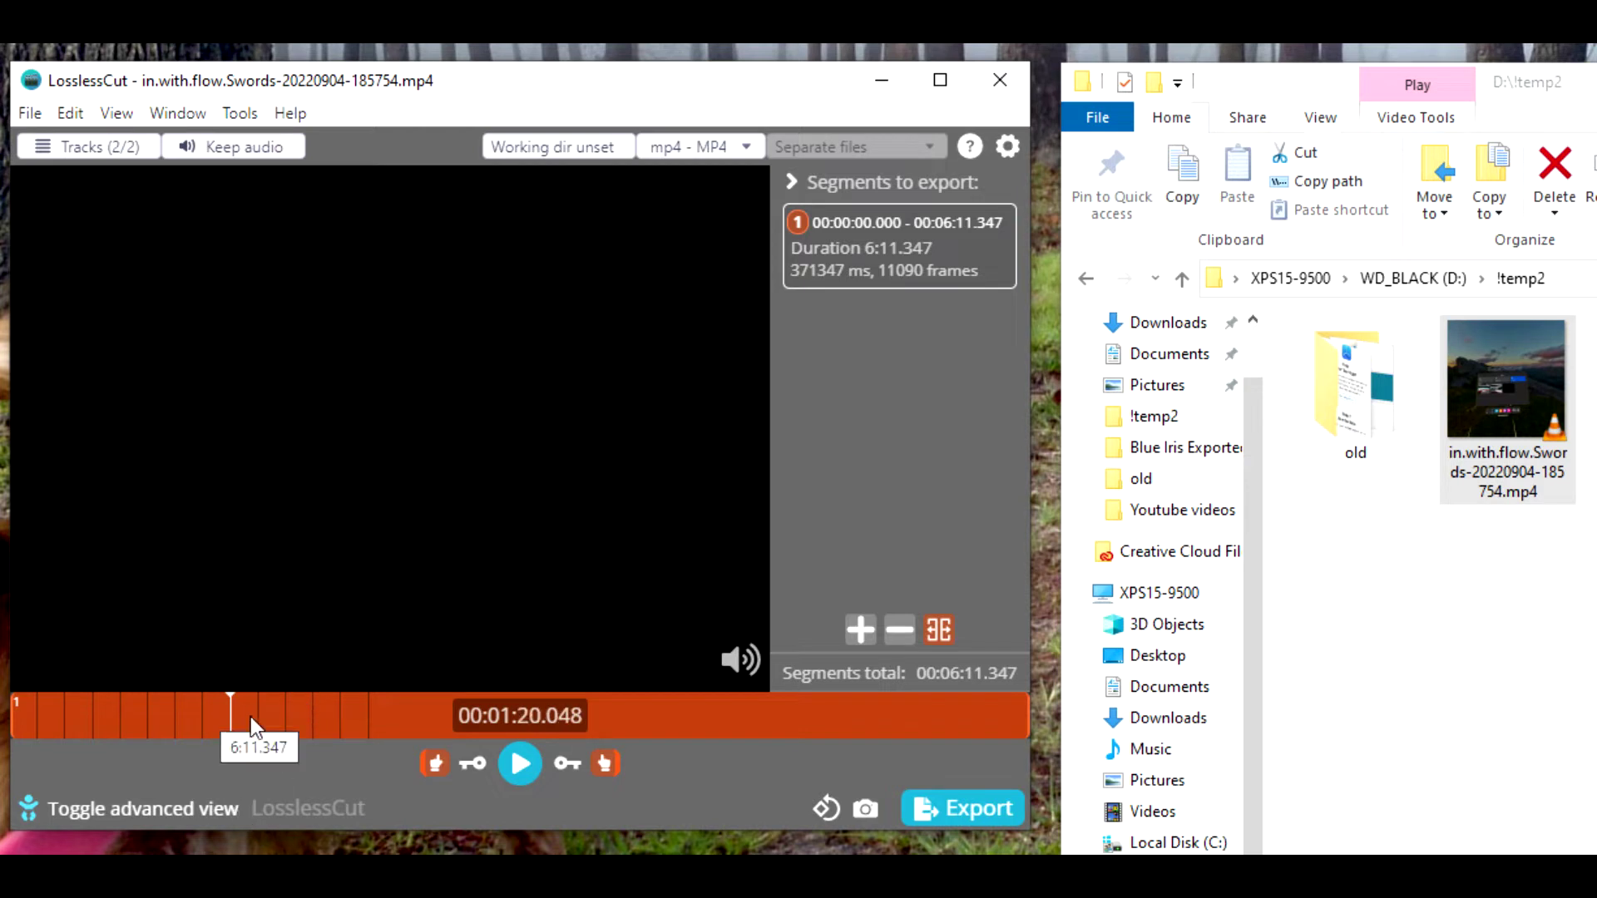
click(517, 768)
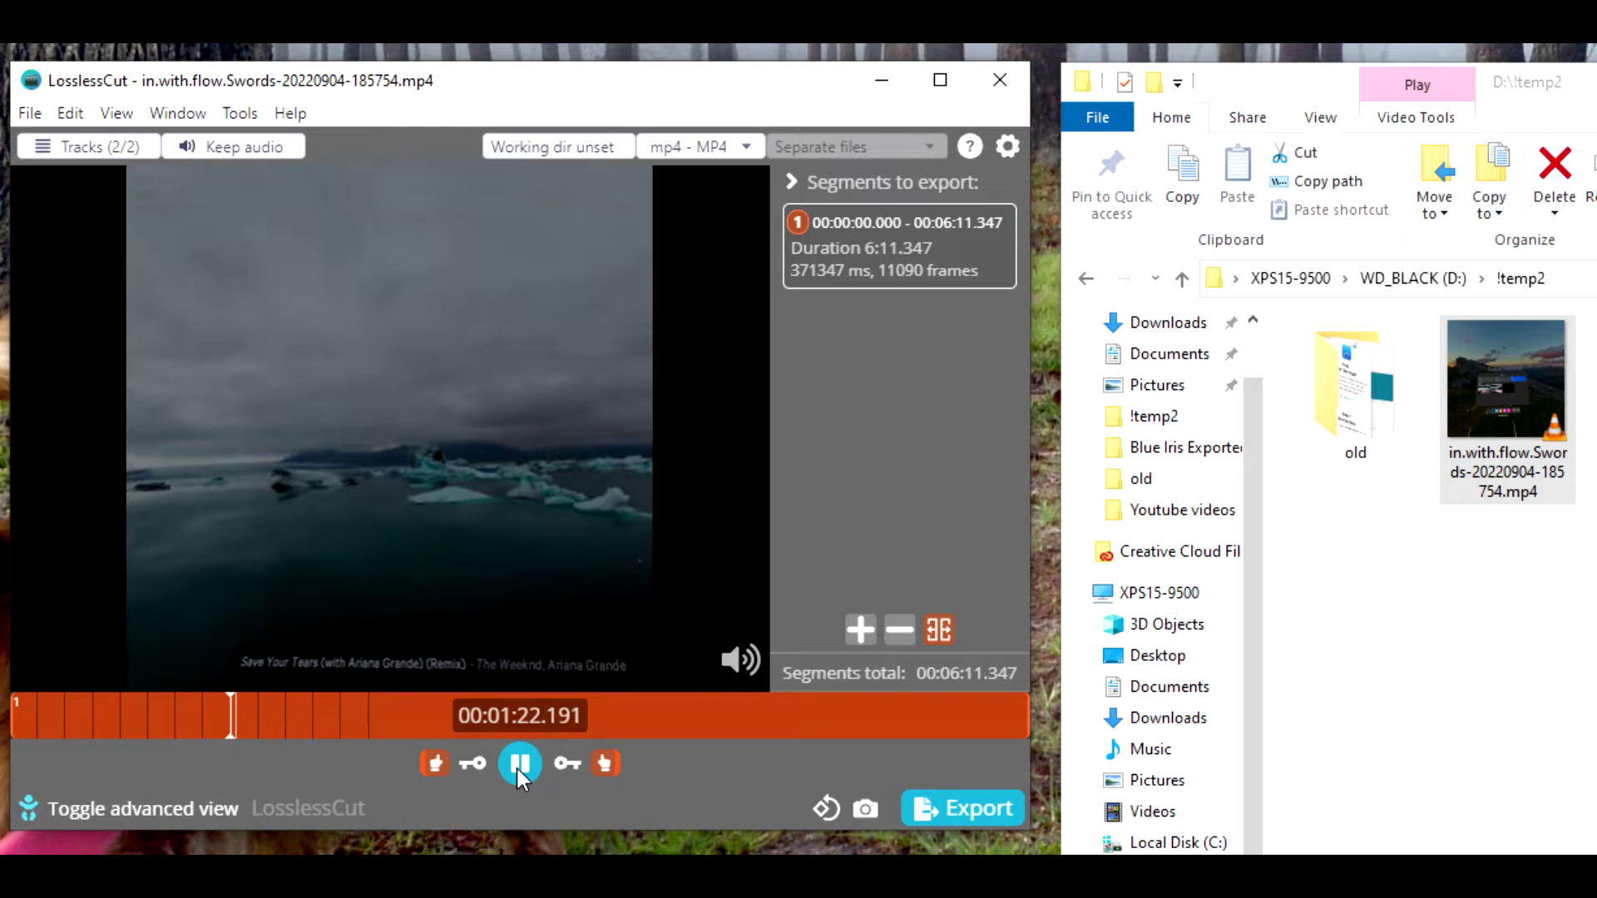
click(518, 769)
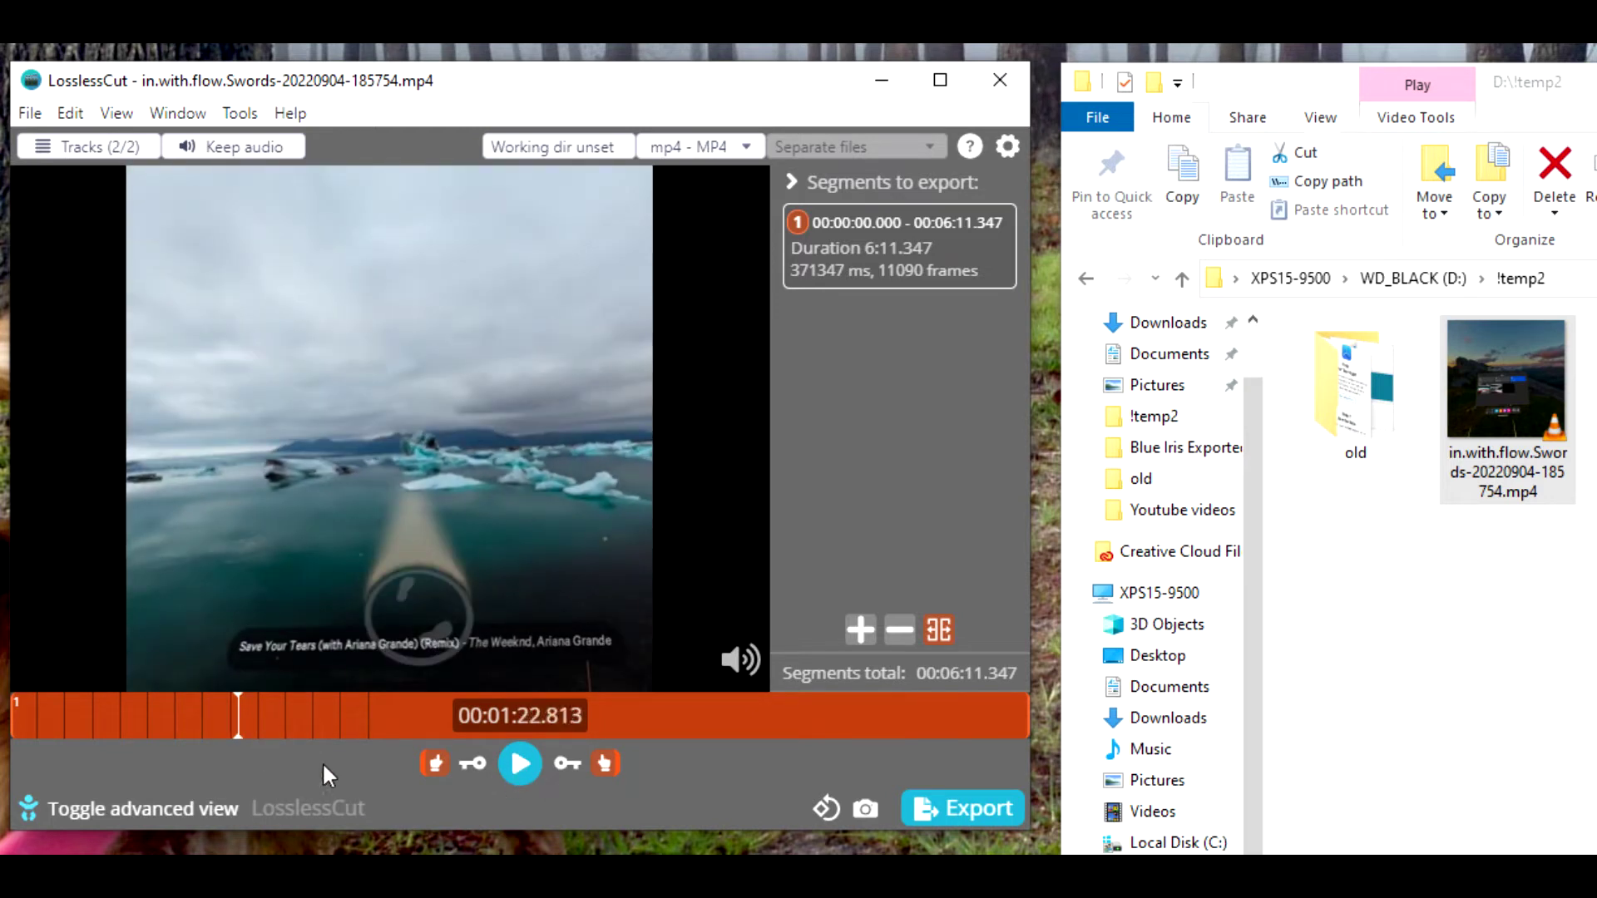
Step: Set the segment start to the current playhead time, 1:22.813
click(436, 765)
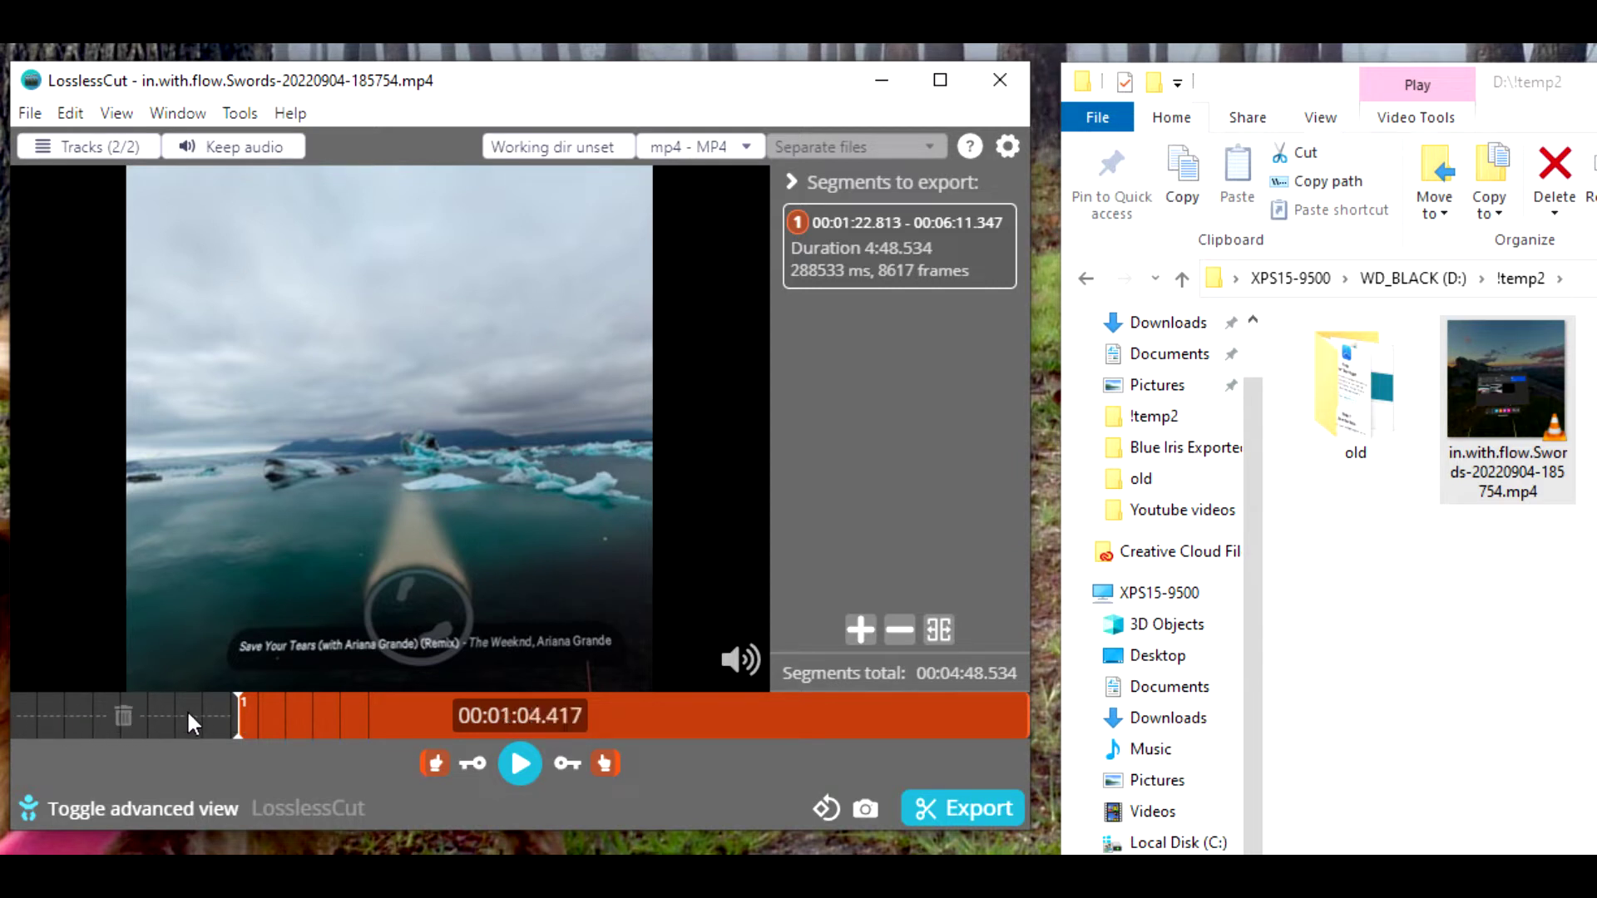
Step: Scrub to about 5:35 and end the segment there at 5:35.823, leaving a 4:13.010 clip
click(834, 716)
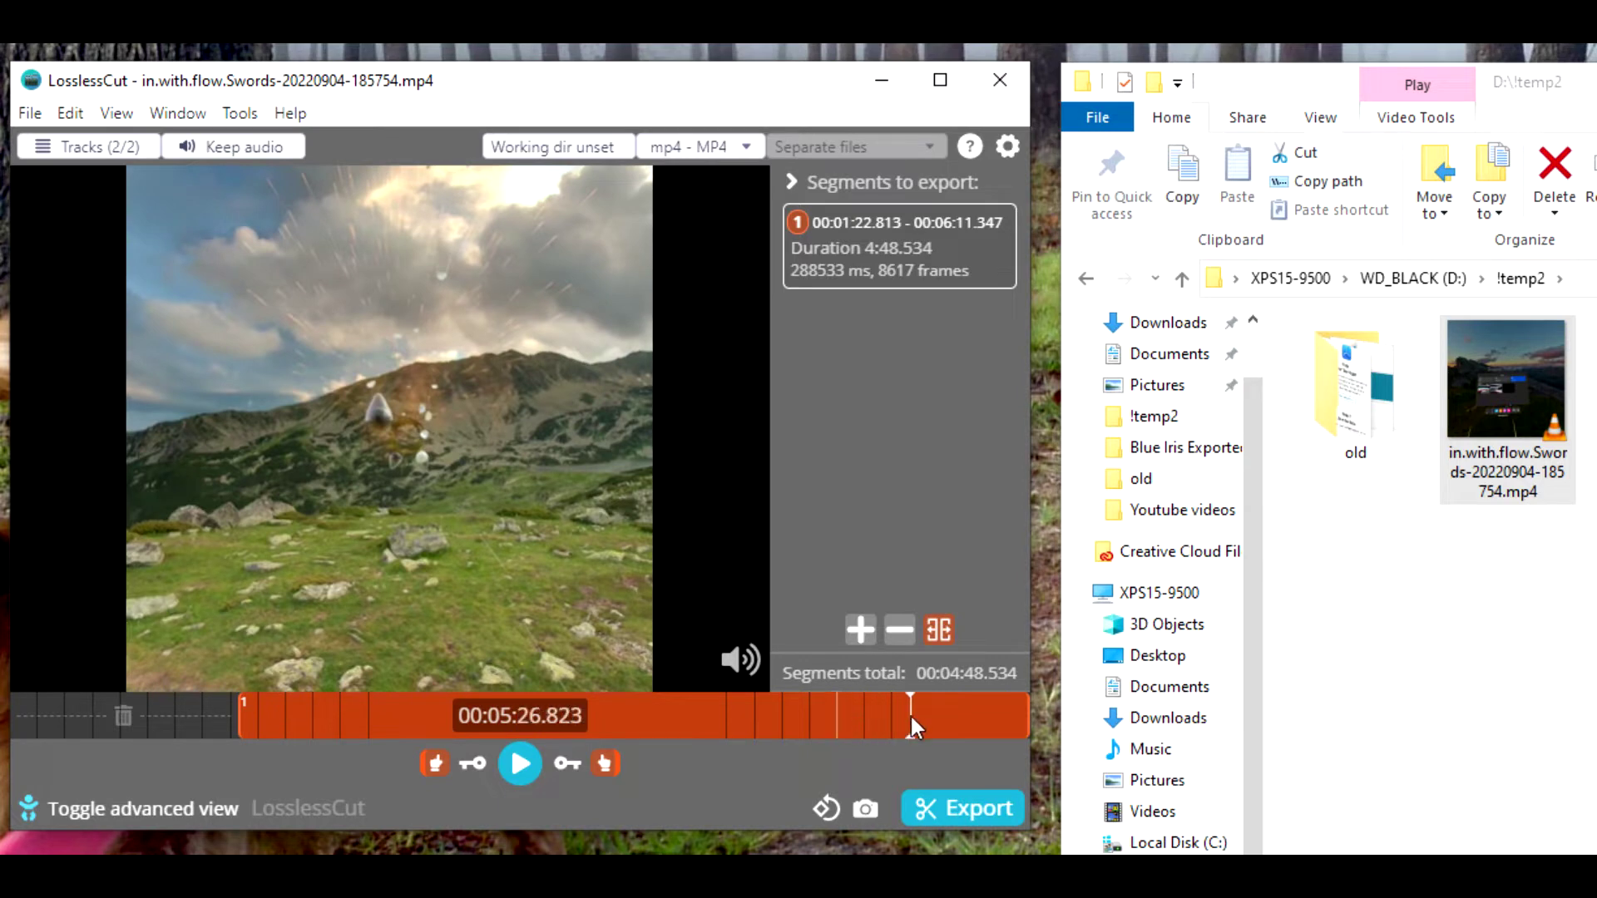
click(988, 717)
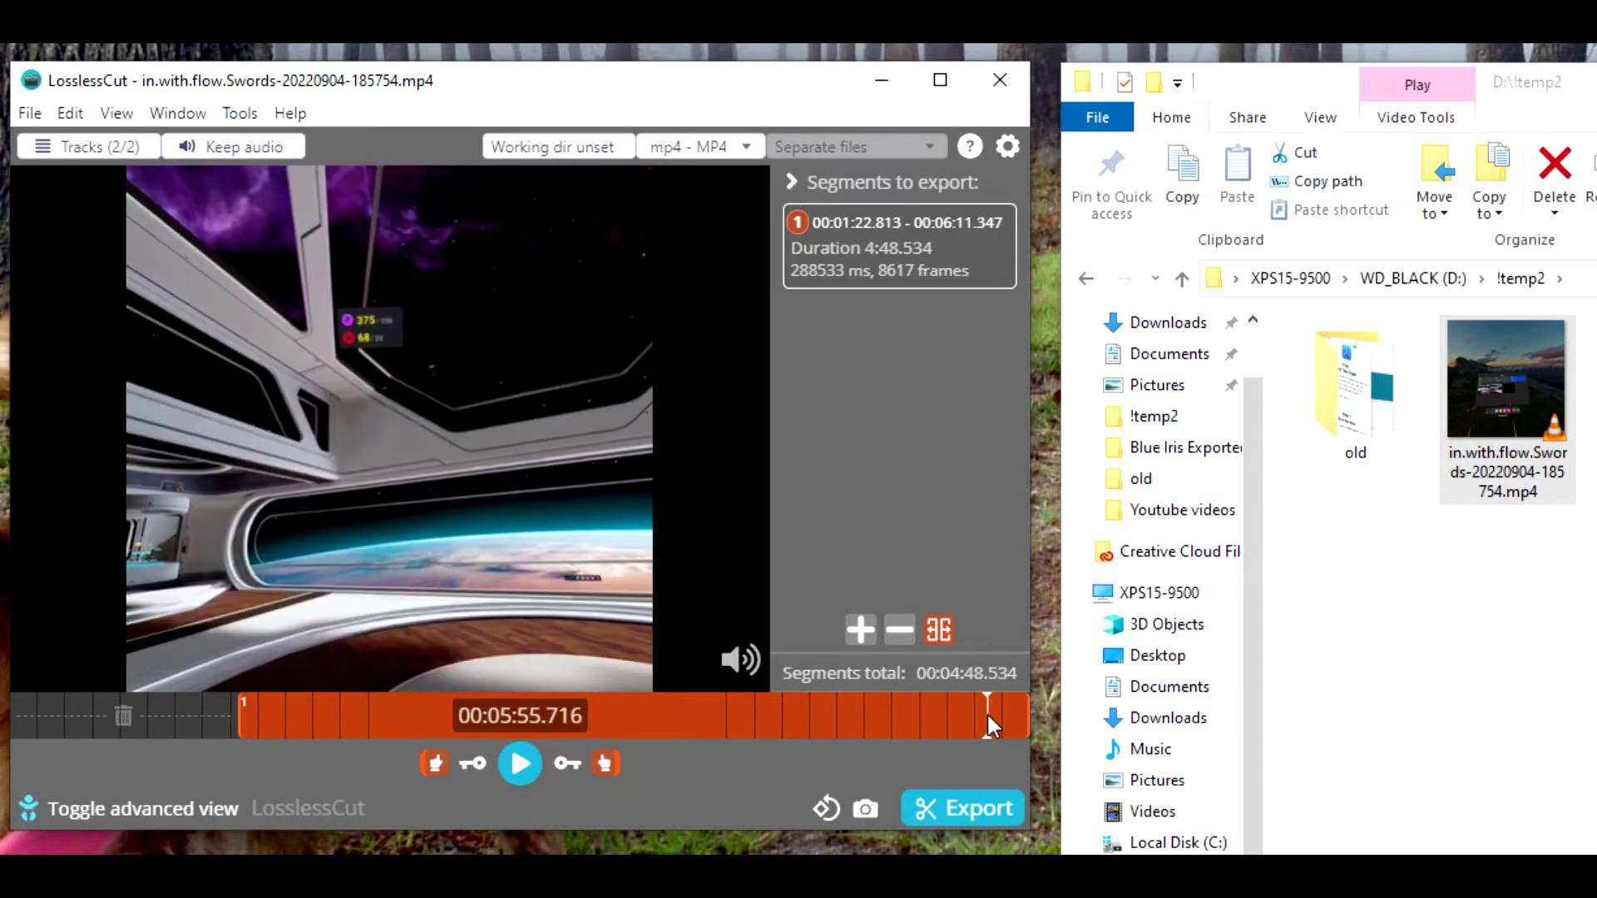
drag(988, 717, 931, 721)
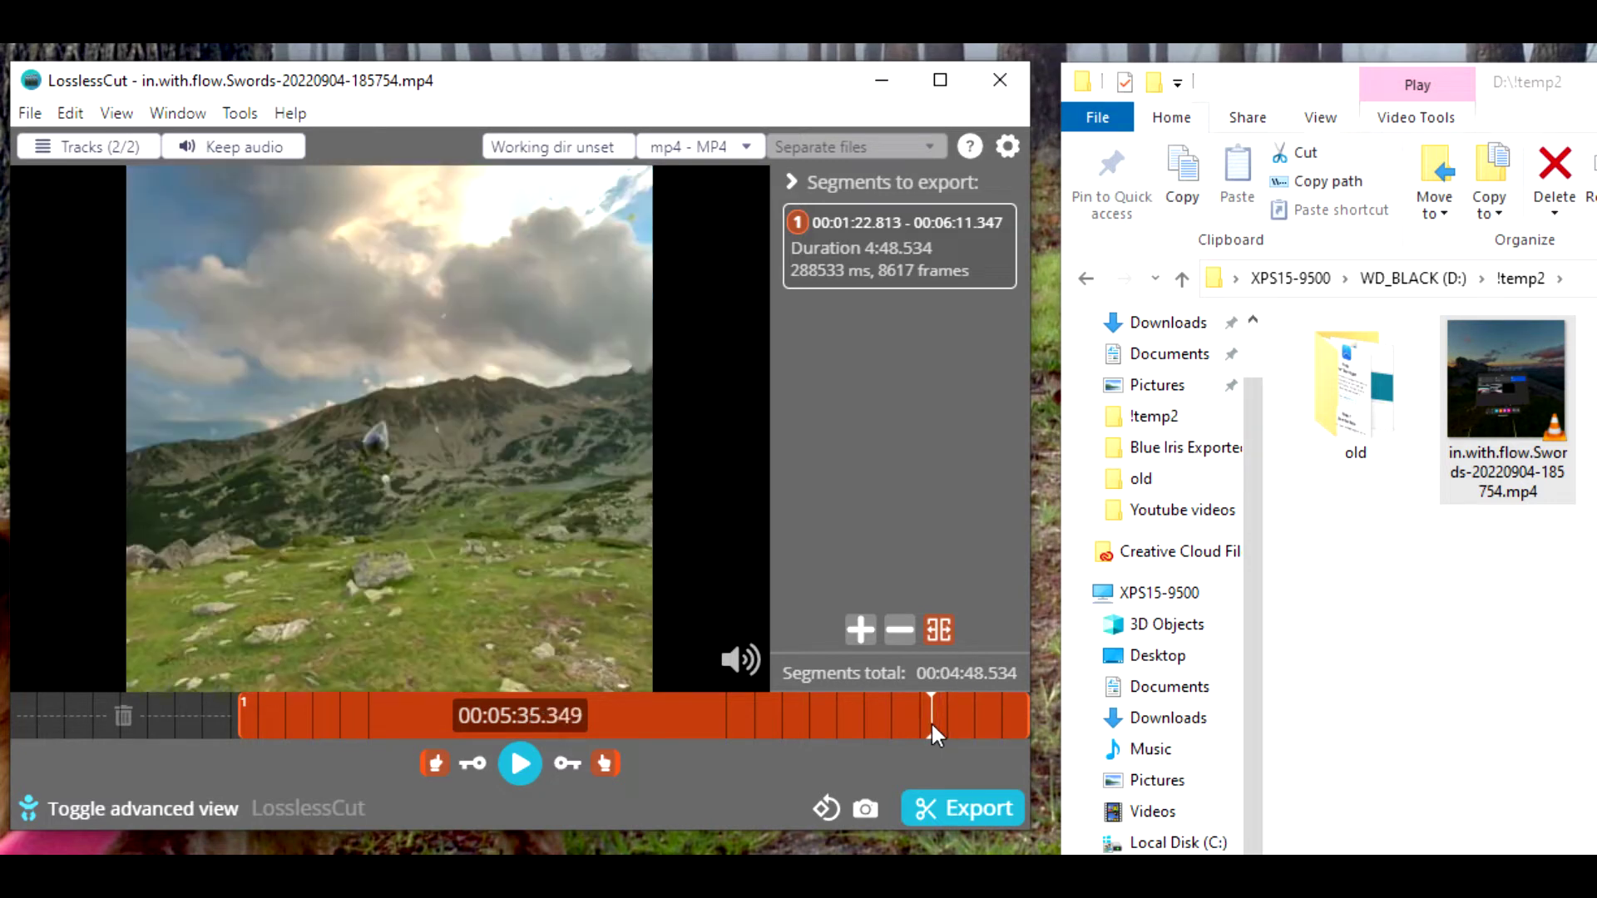
click(520, 761)
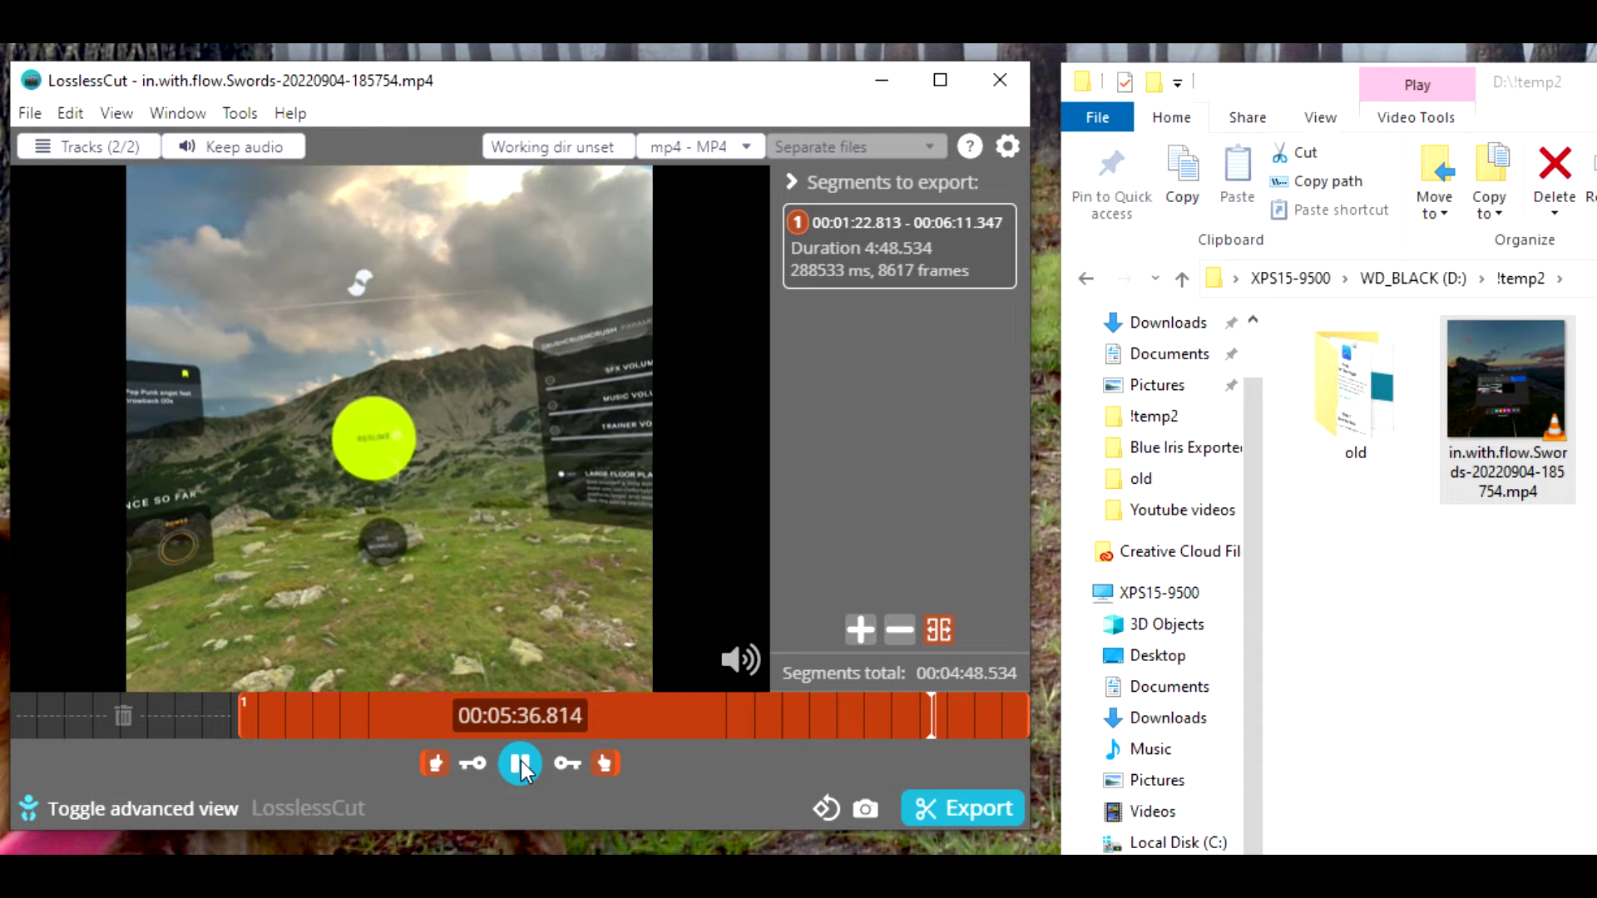
click(520, 761)
mouse_move(939, 711)
mouse_down()
mouse_move(928, 719)
mouse_move(933, 706)
mouse_up()
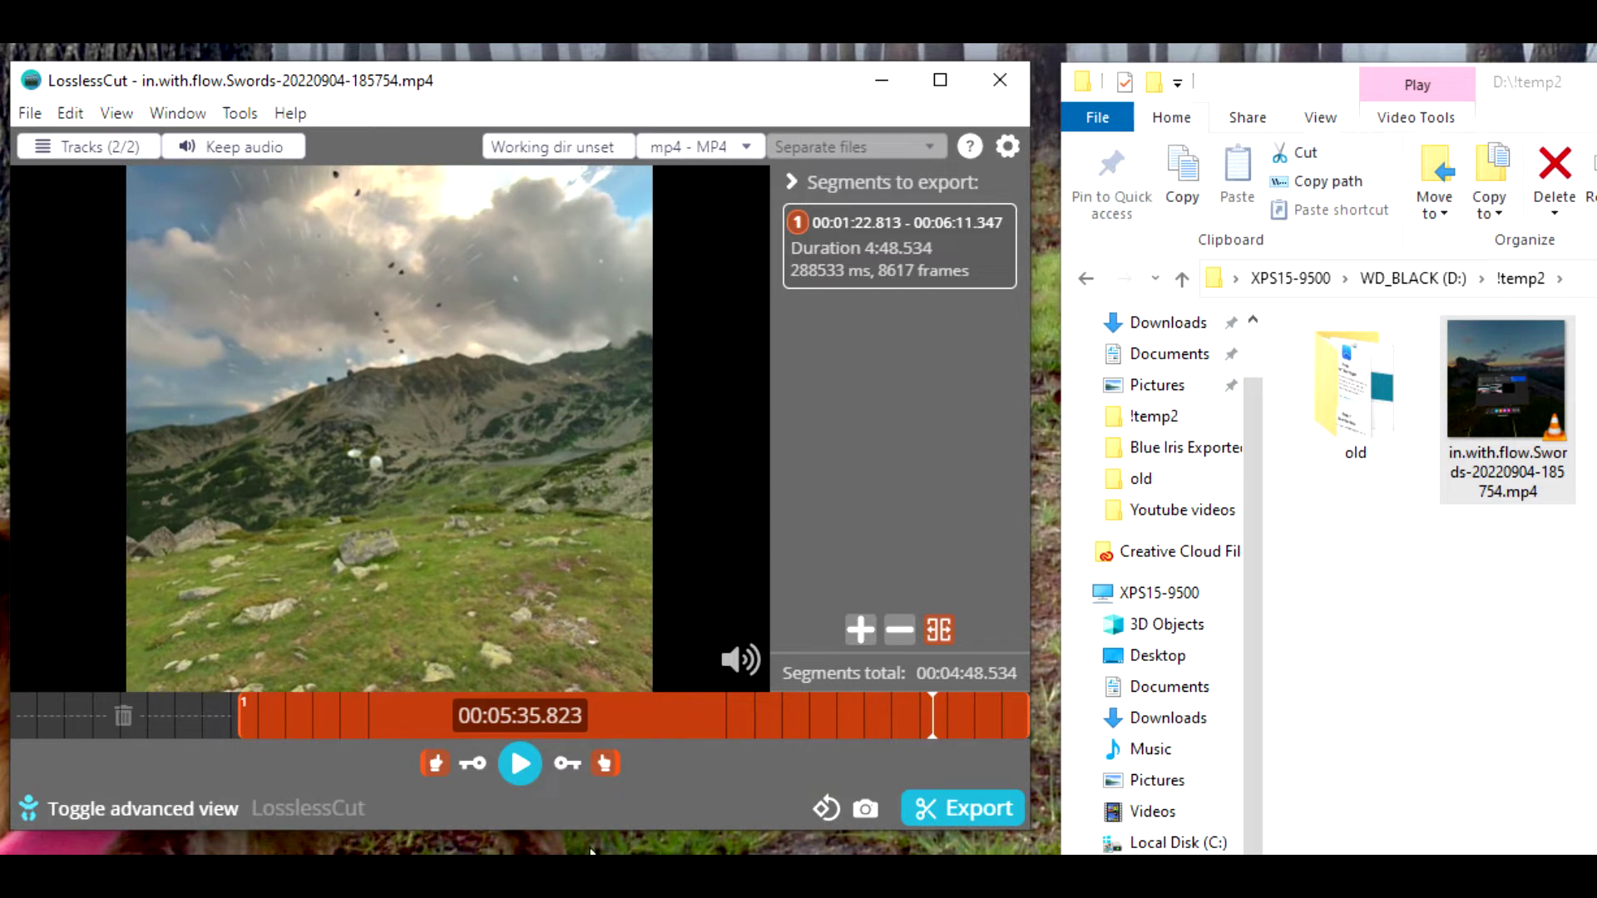
click(603, 762)
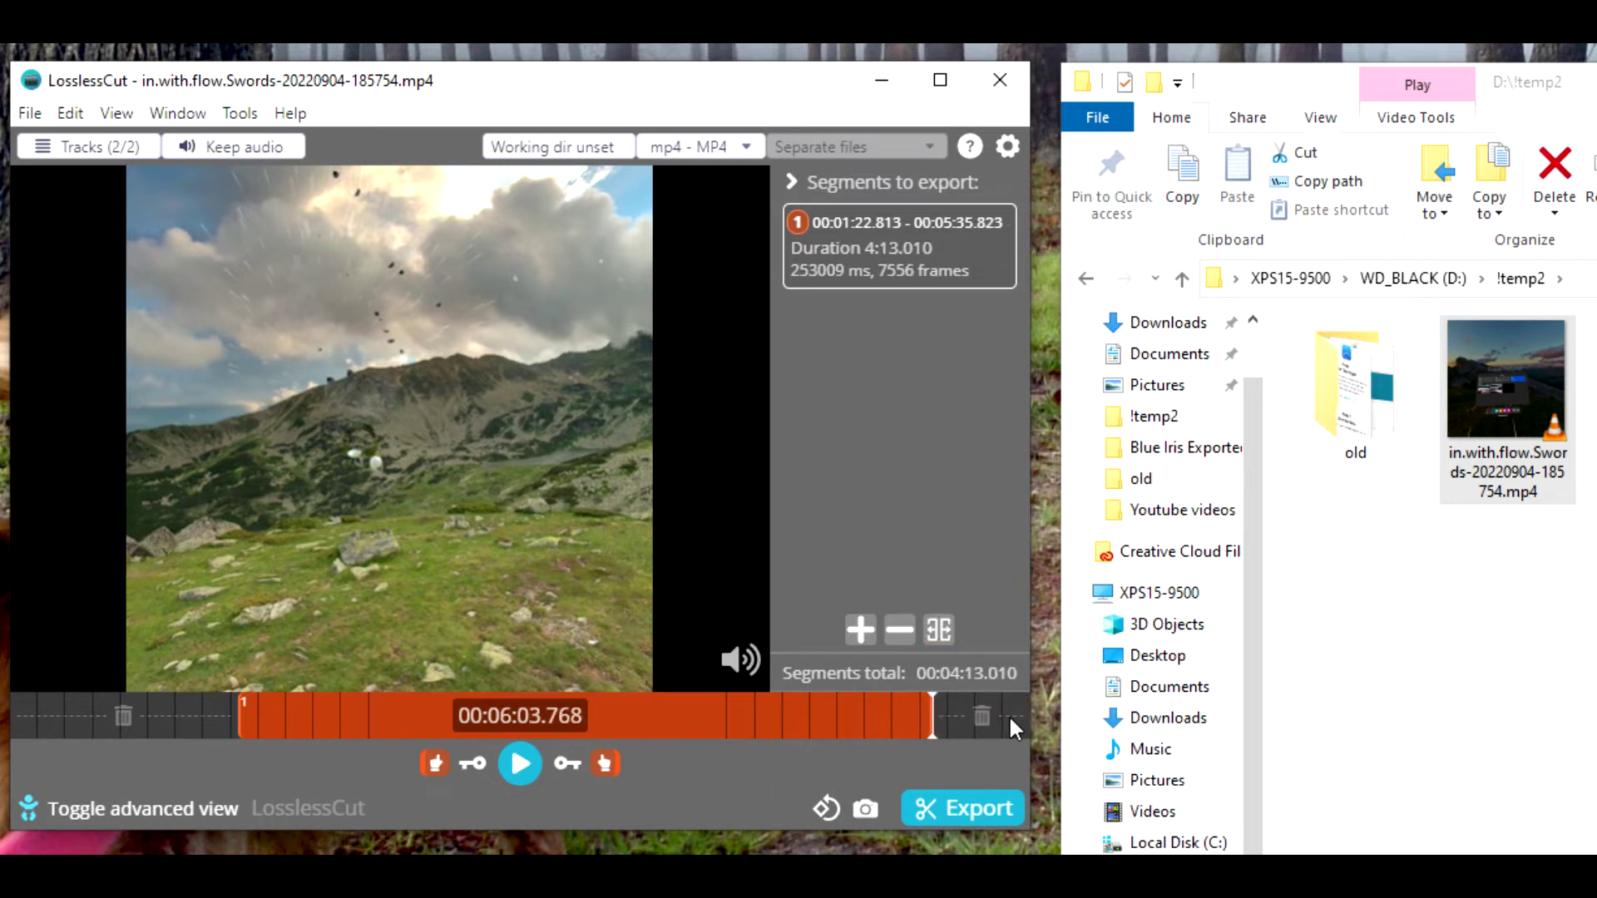
Step: Export the 1:22.813–5:35.823 clip as an MP4 into D:\!temp2
click(961, 812)
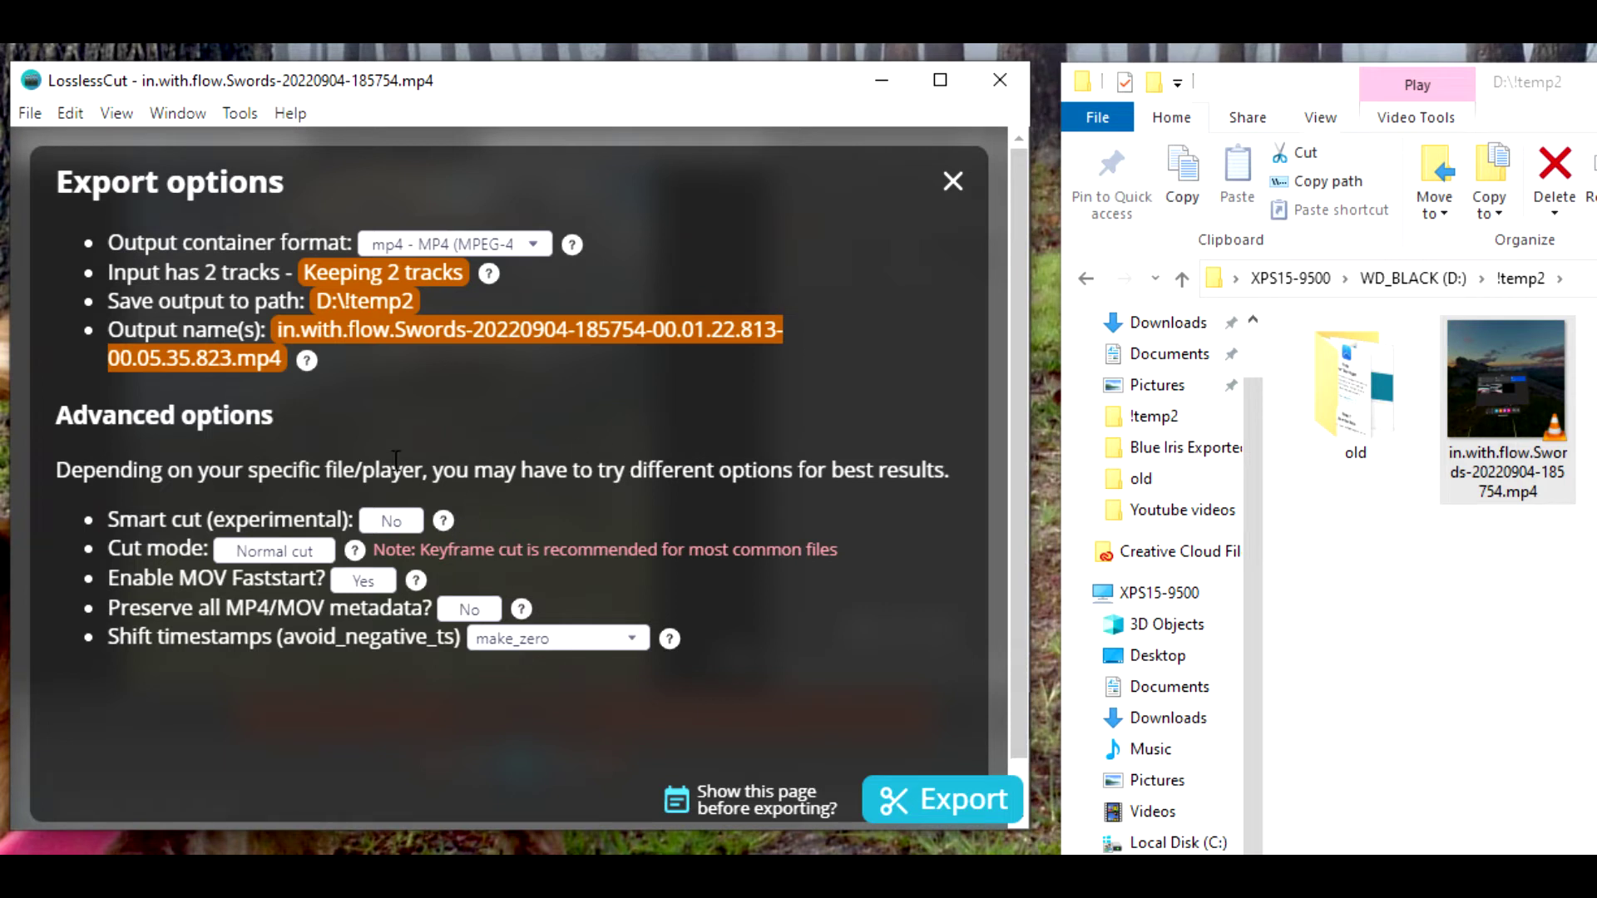
click(936, 806)
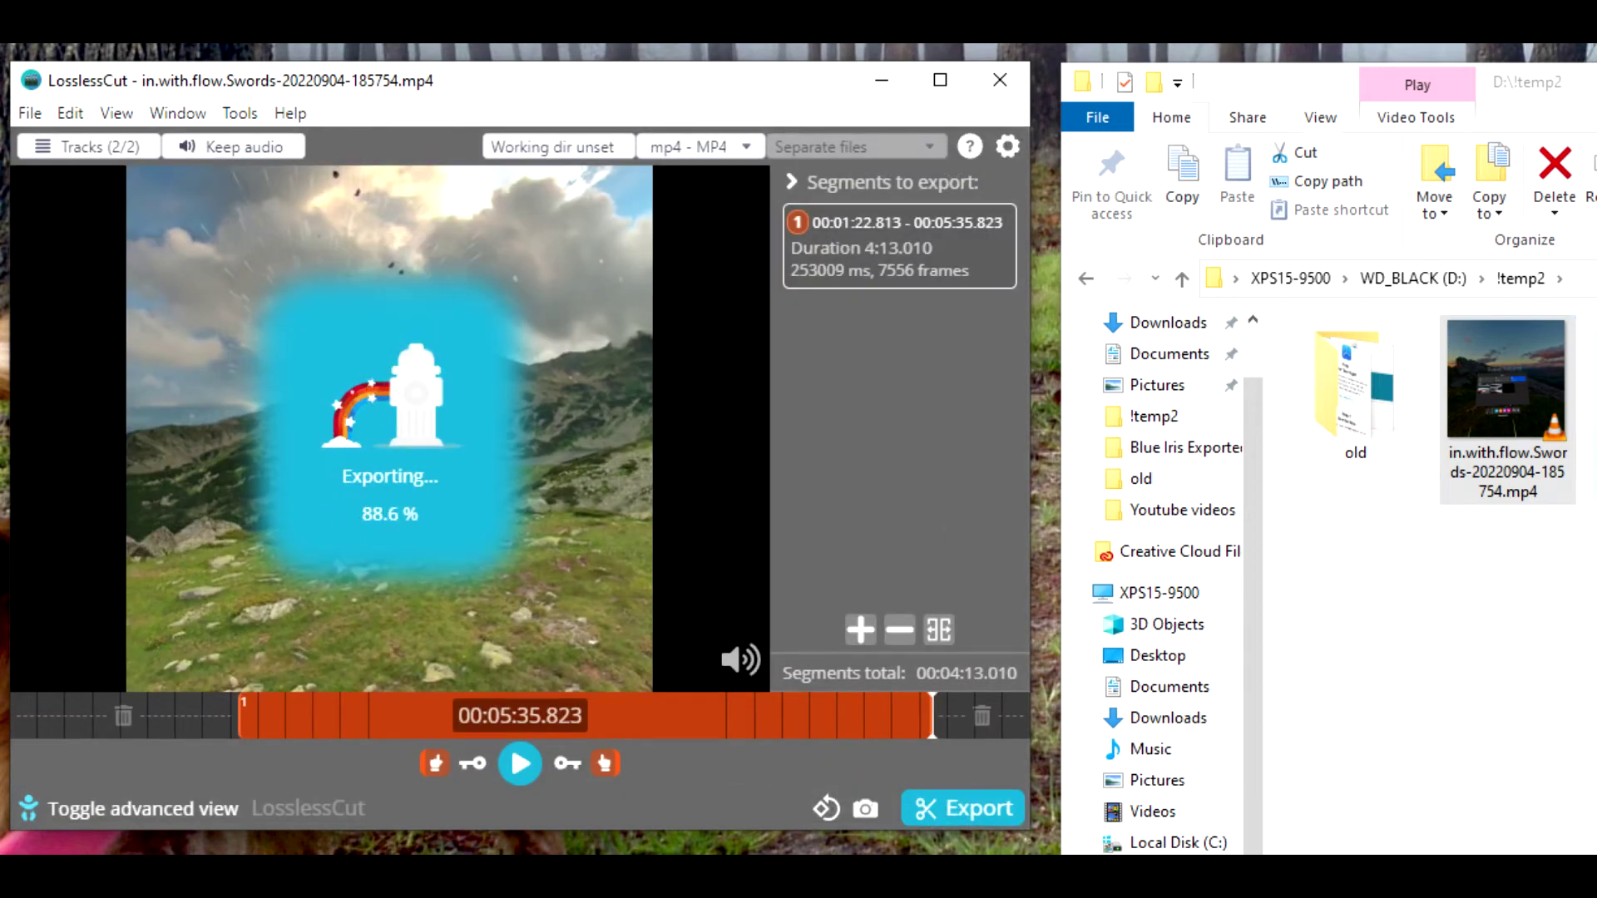
click(1320, 125)
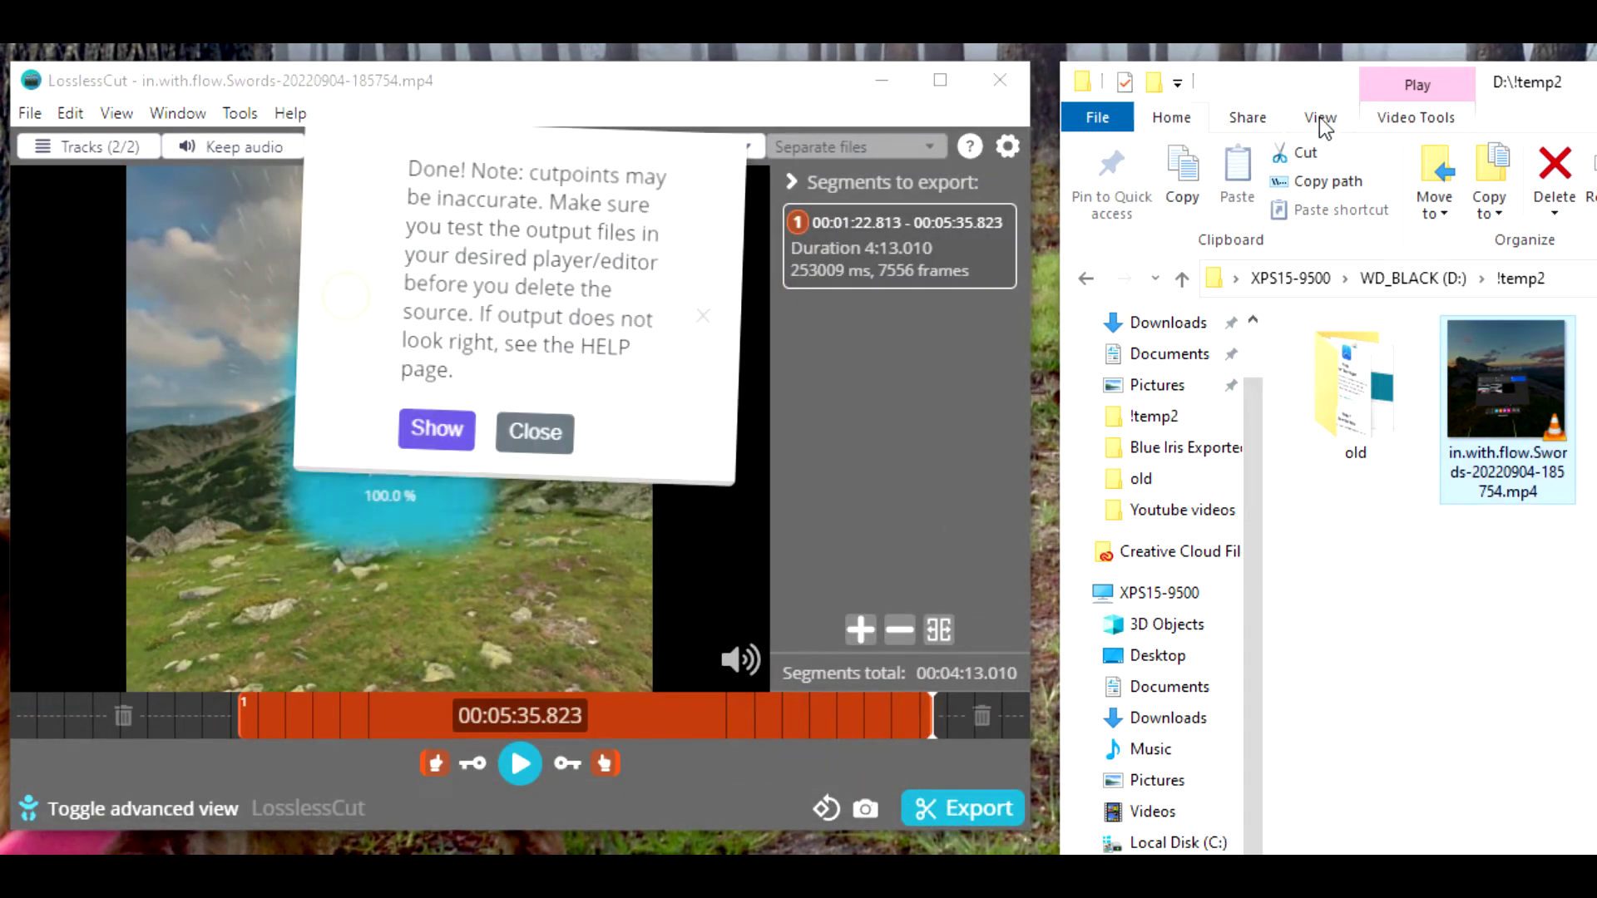
Step: Show D:\!temp2 in Details view with a widened name column and select the trimmed MP4
click(1321, 126)
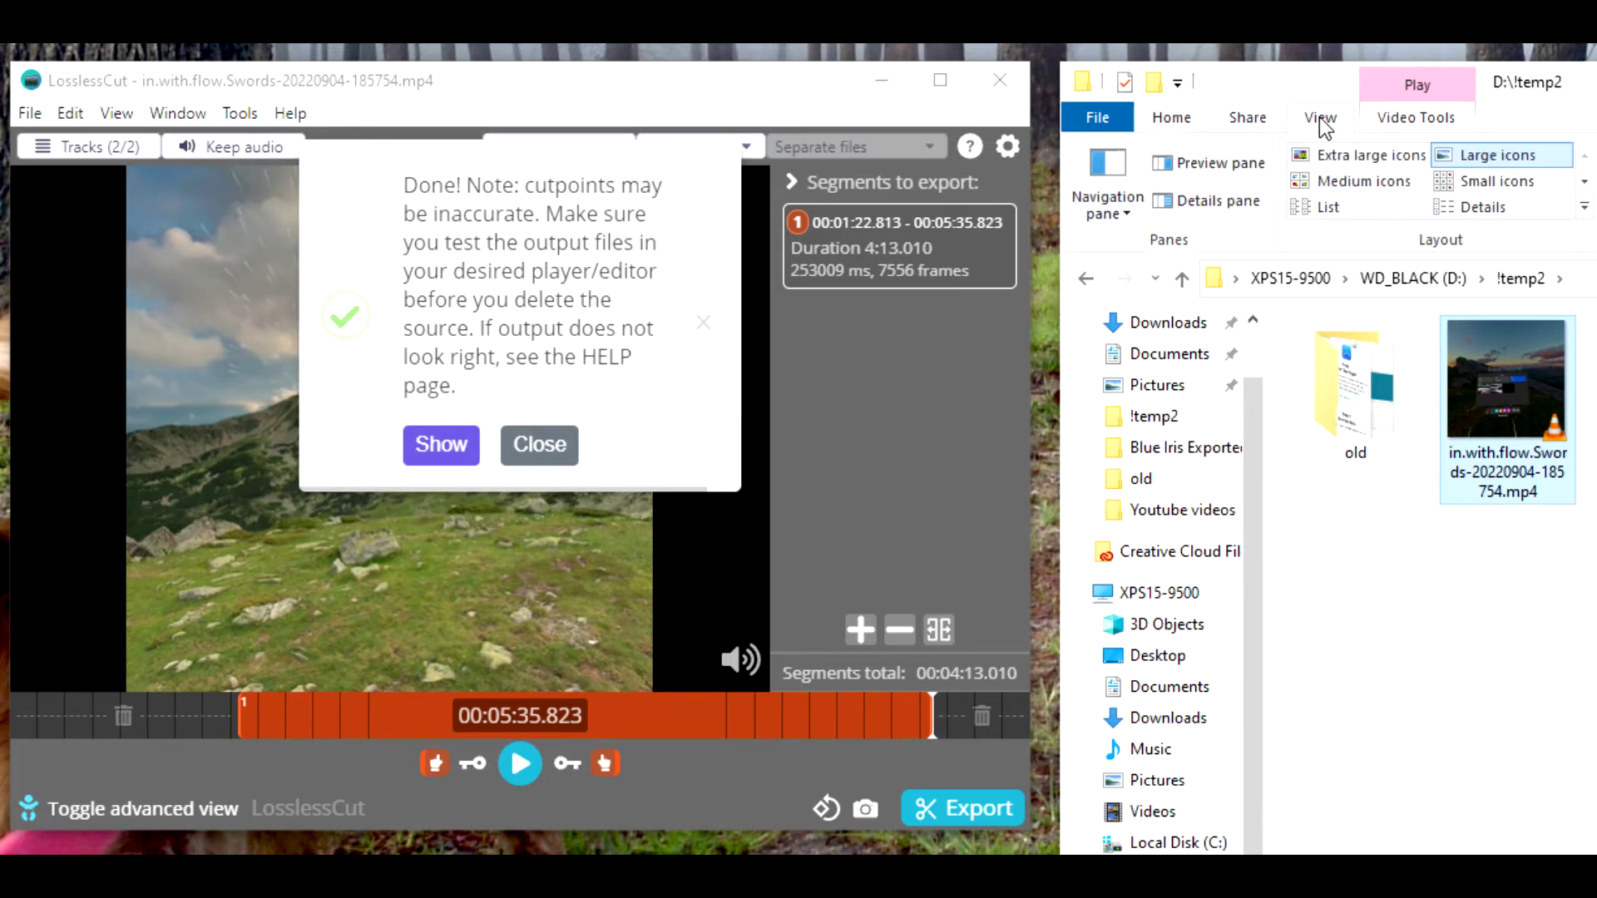
click(1484, 206)
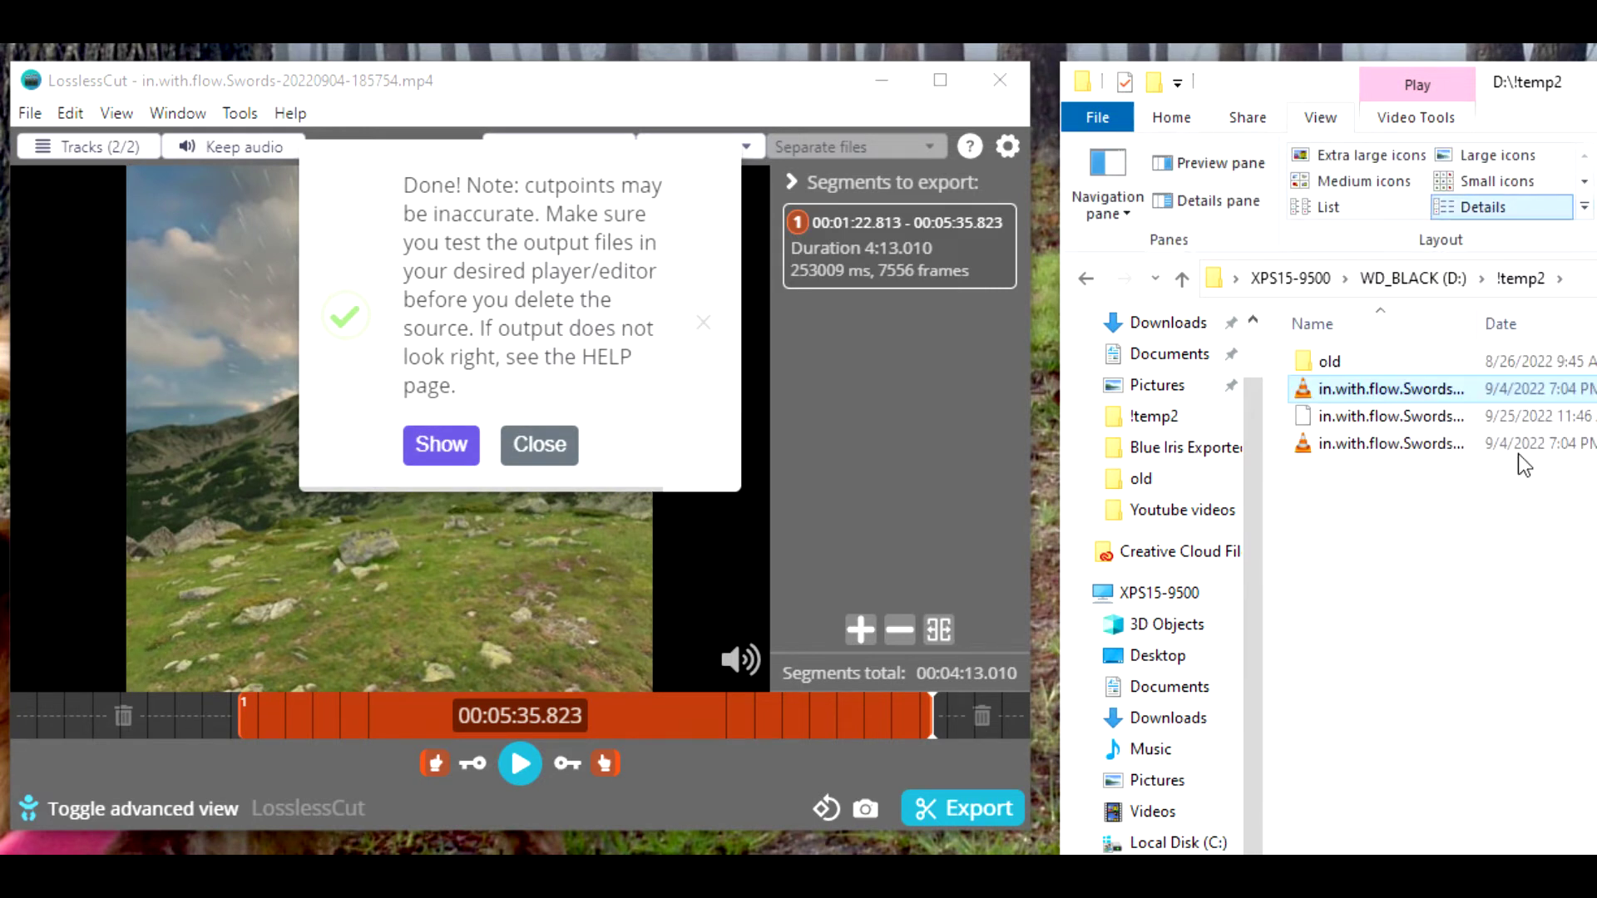
double_click(1485, 322)
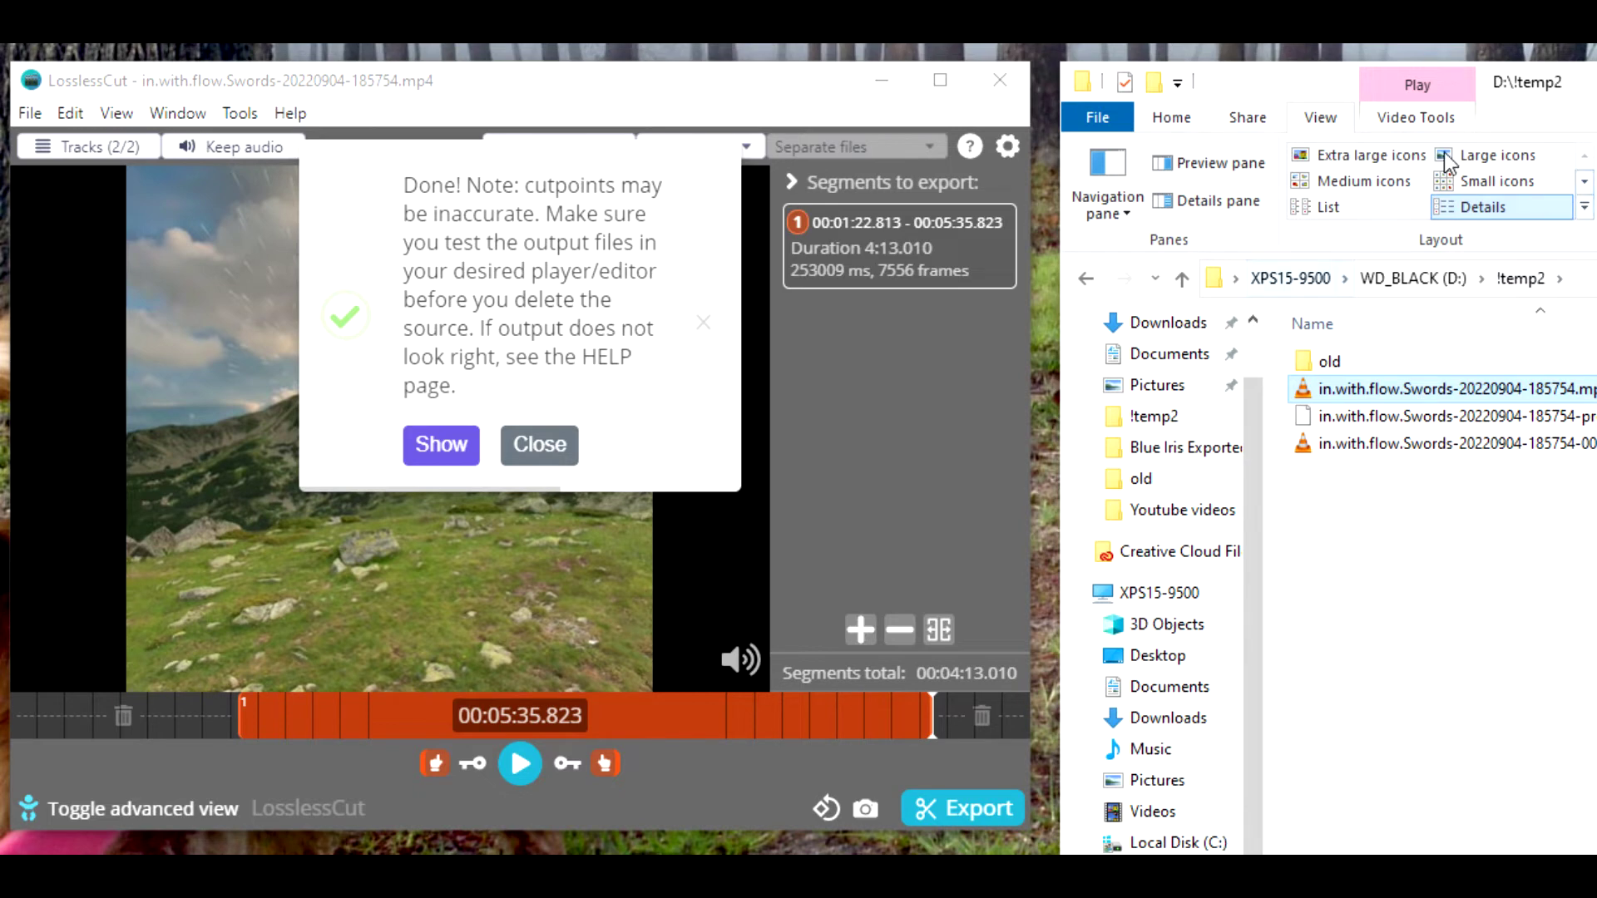
drag(1530, 90, 890, 90)
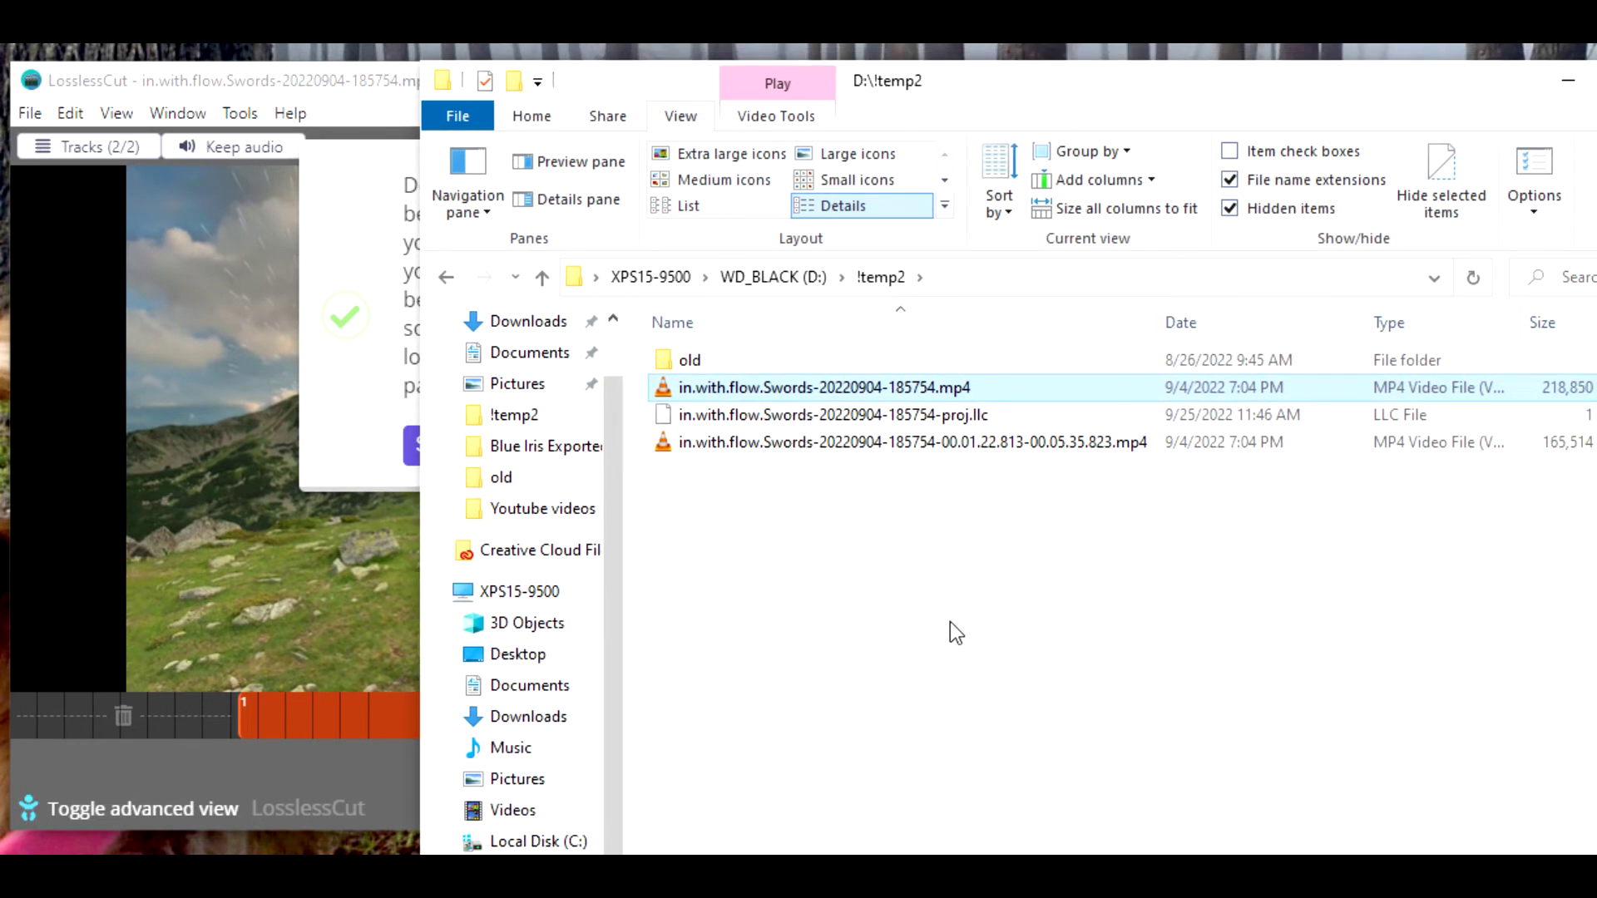
click(846, 391)
click(734, 442)
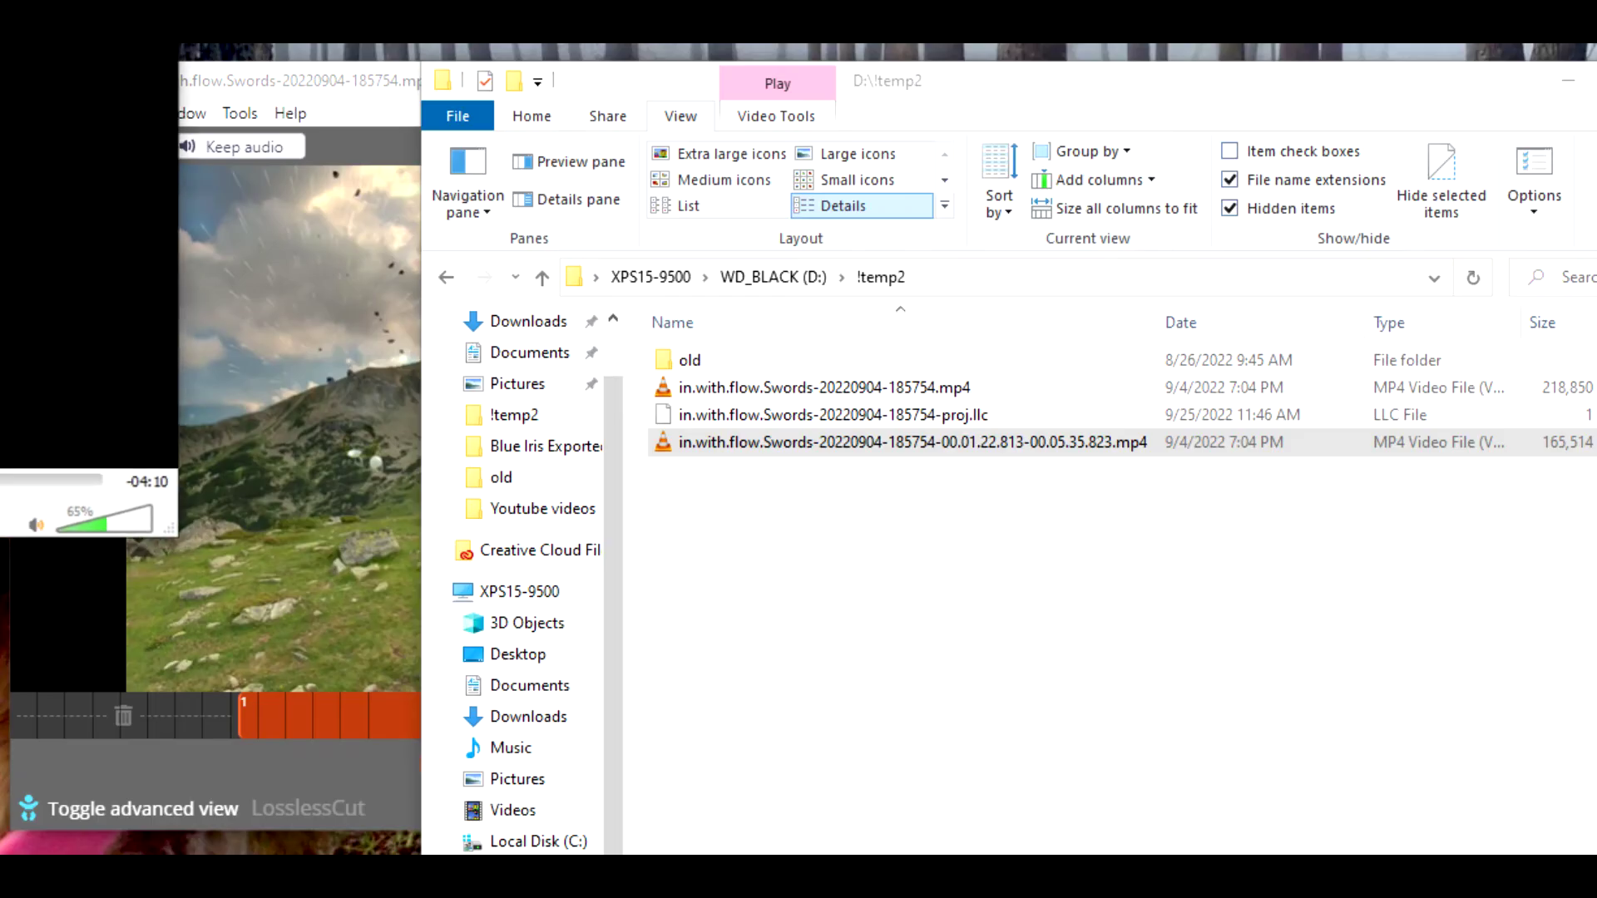
Step: Open the trimmed clip in VLC, skip to near its 4:13 end, then close VLC
key(Return)
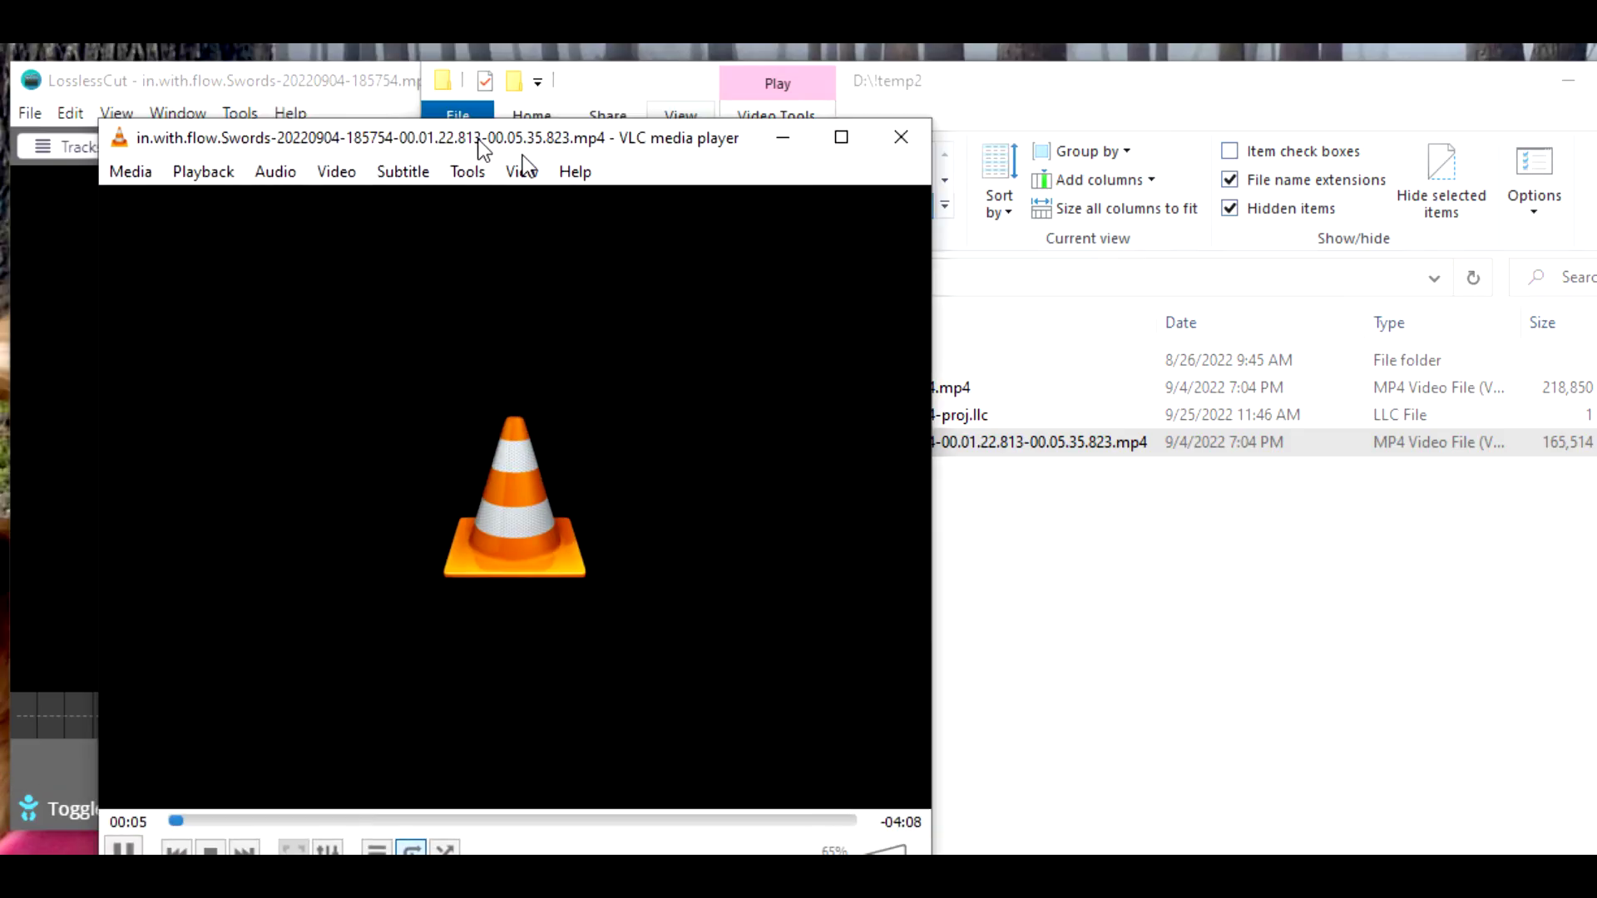
mouse_move(485, 133)
mouse_down()
mouse_move(1206, 163)
mouse_move(733, 68)
mouse_move(475, 116)
mouse_up()
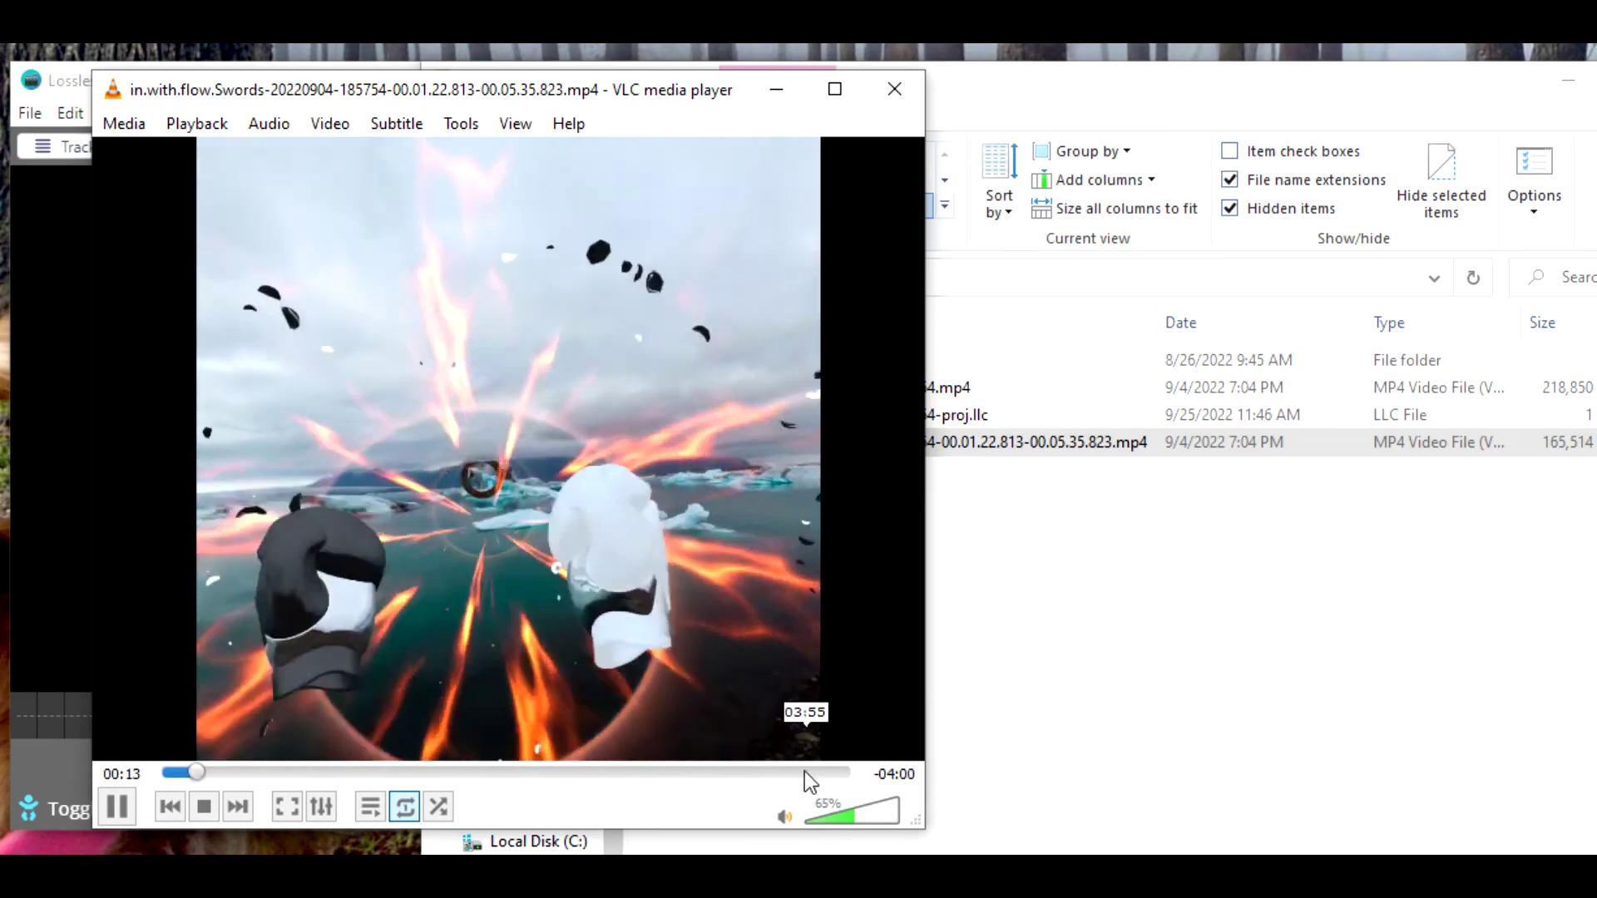
click(821, 774)
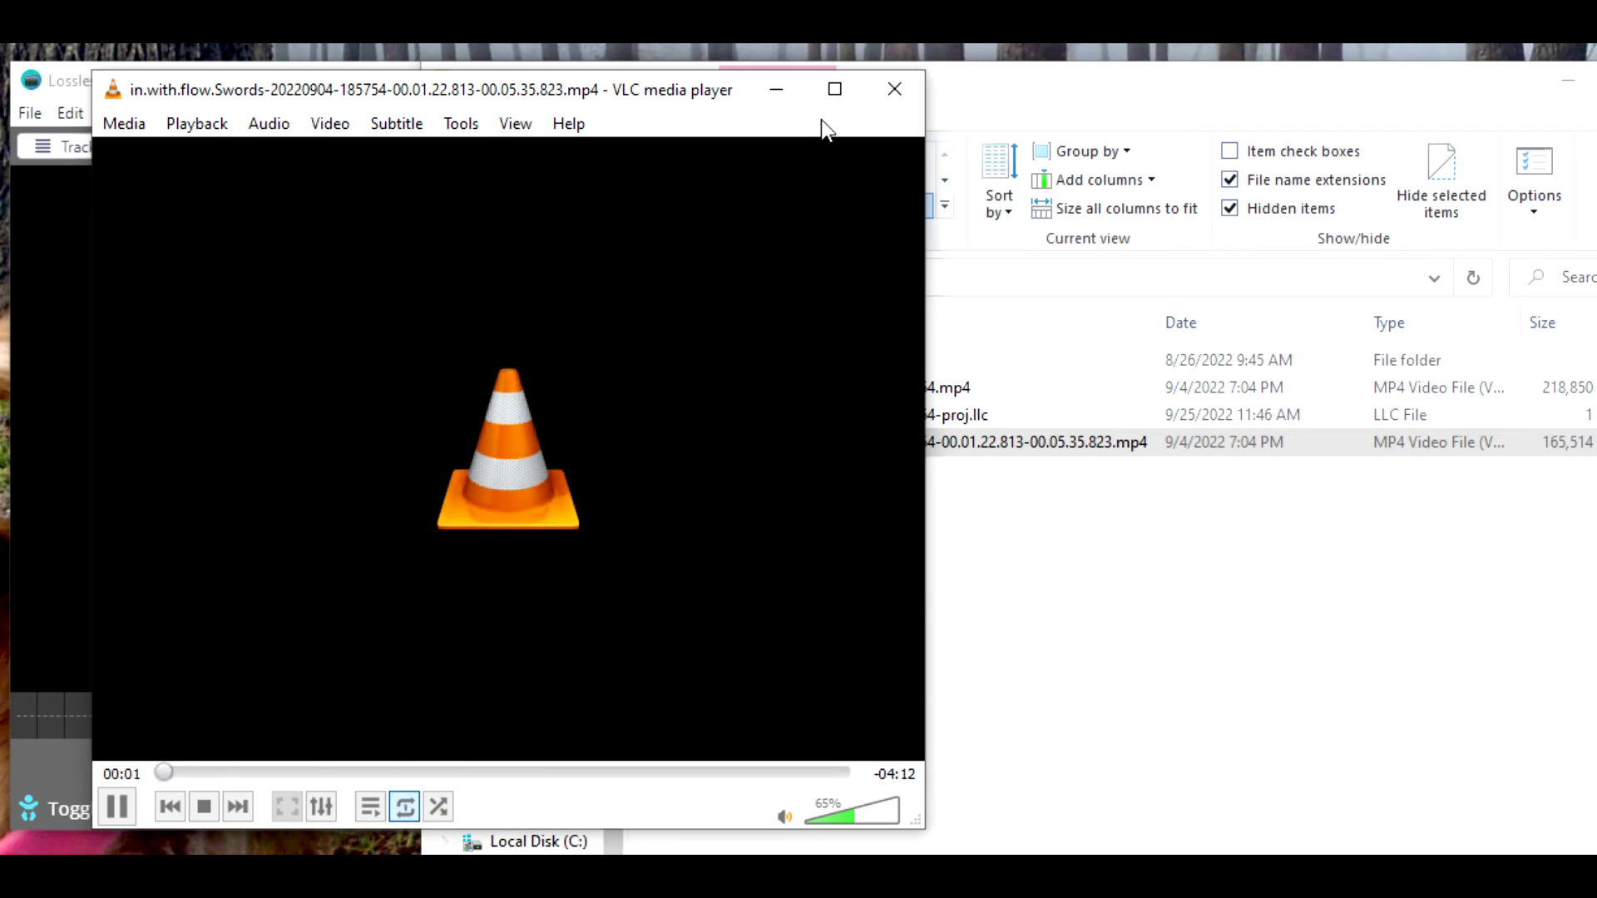
click(887, 98)
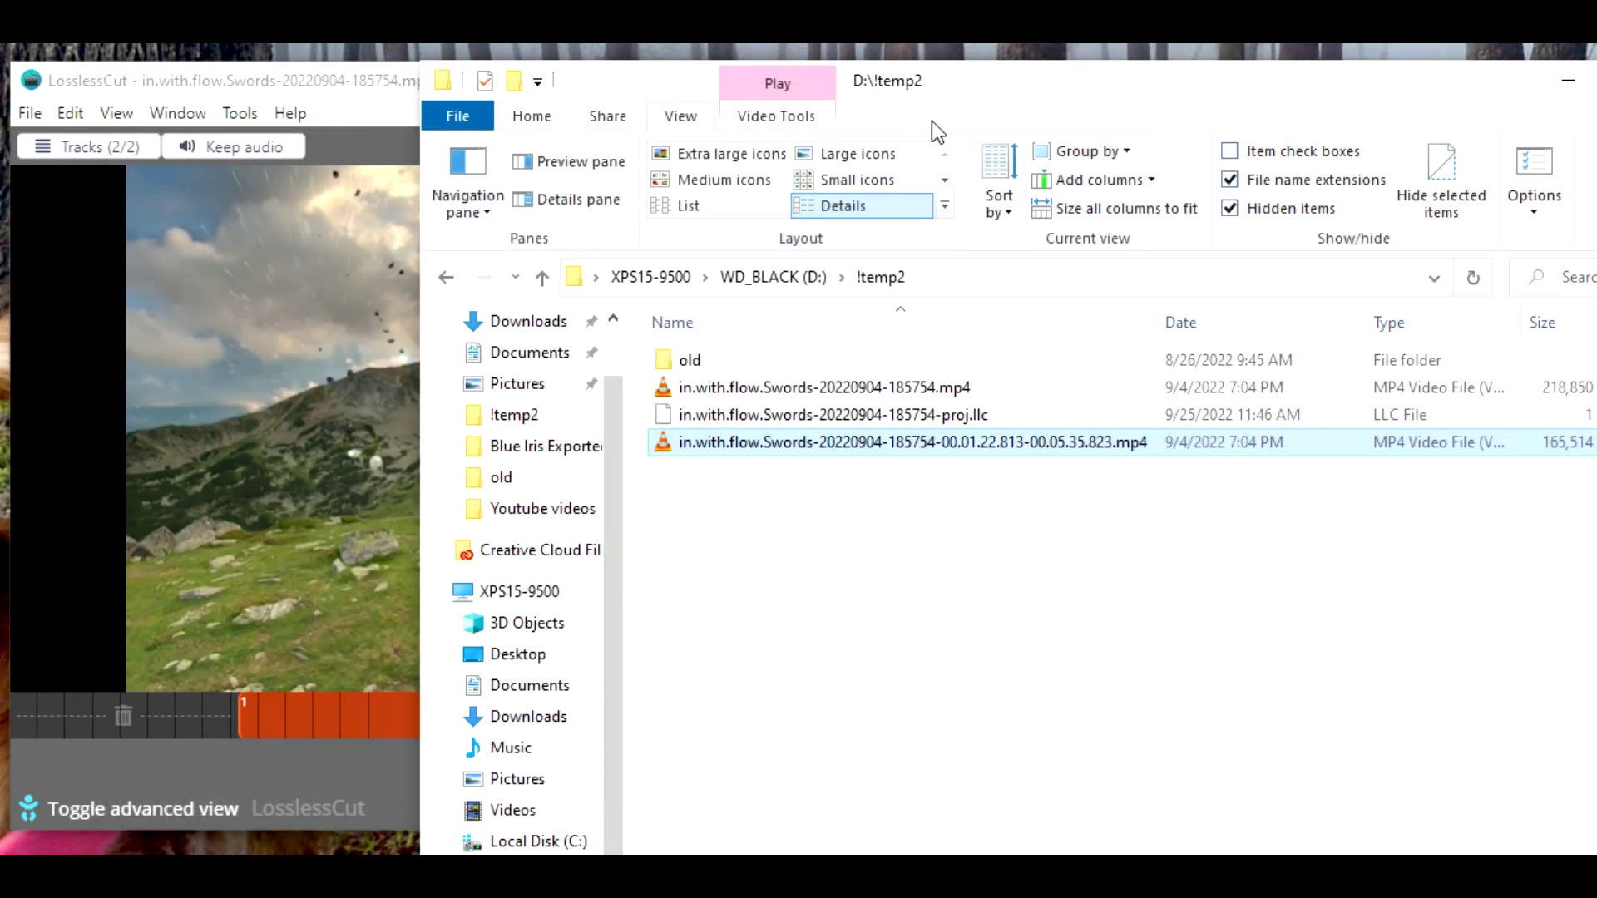
Step: Drag File Explorer to the right to uncover LosslessCut's 1:22.813–5:35.823 segment
mouse_move(948, 80)
mouse_down()
mouse_move(1596, 68)
mouse_move(1401, 83)
mouse_up()
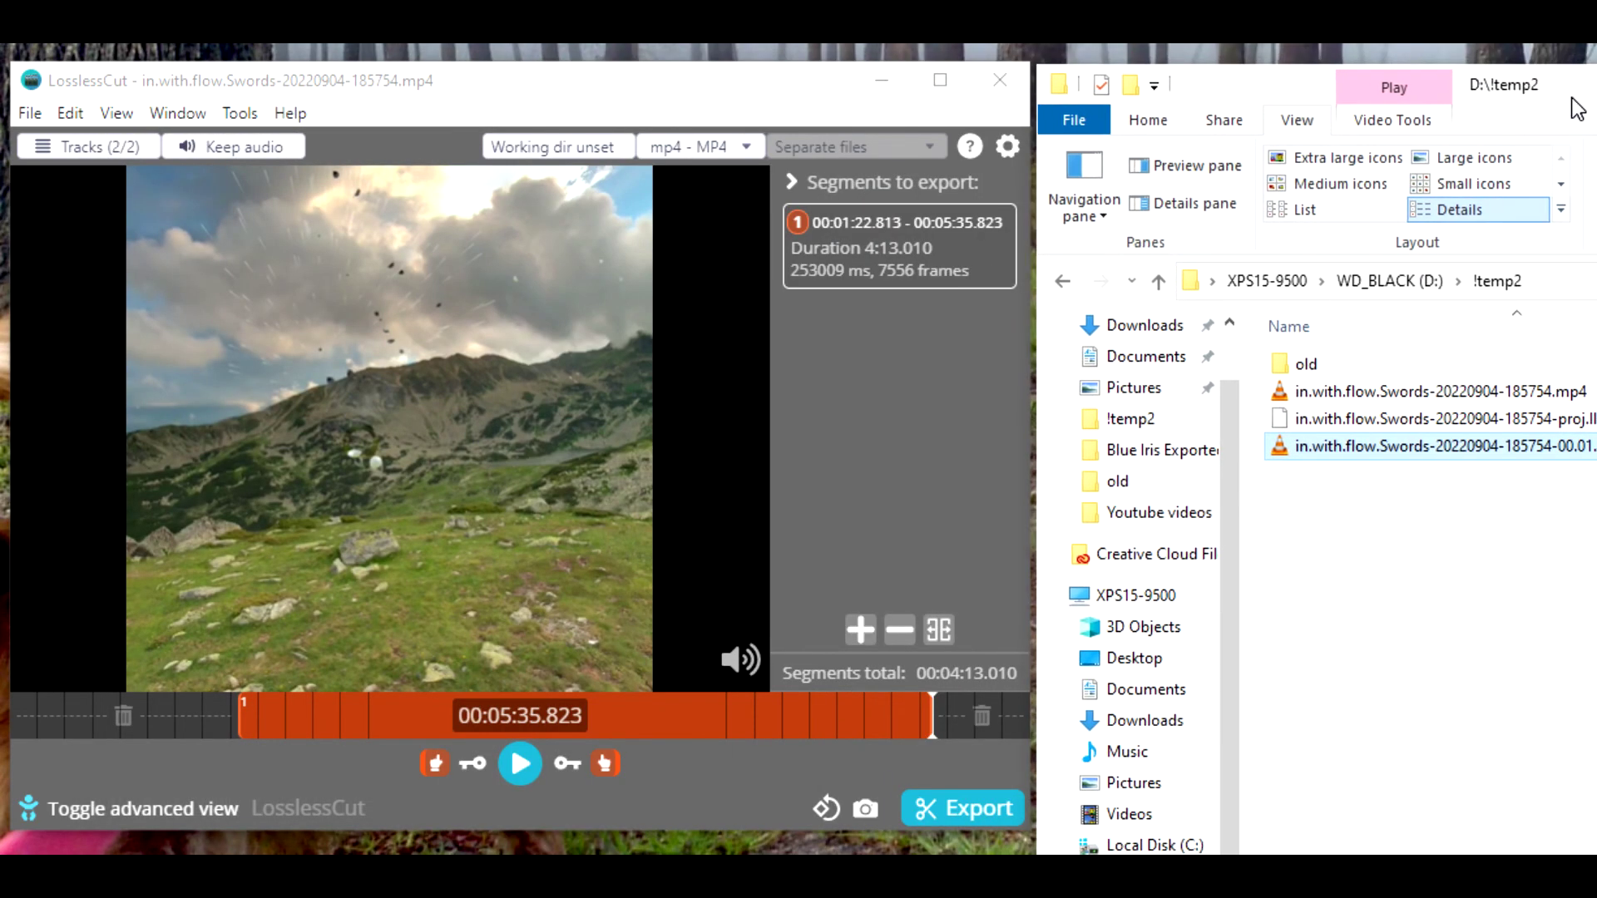